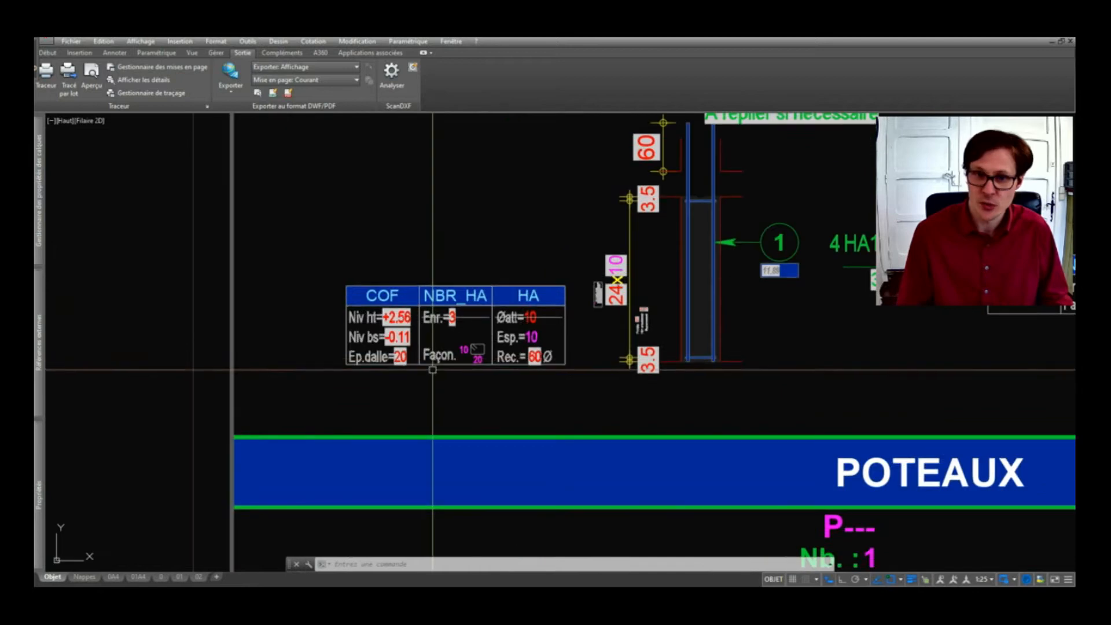
Copy the CV vertical tie block from the Chaînages Verticaux & Attentes sheet to the empty area beside the library sheets
scroll(426, 395, down, 4)
scroll(497, 298, up, 2)
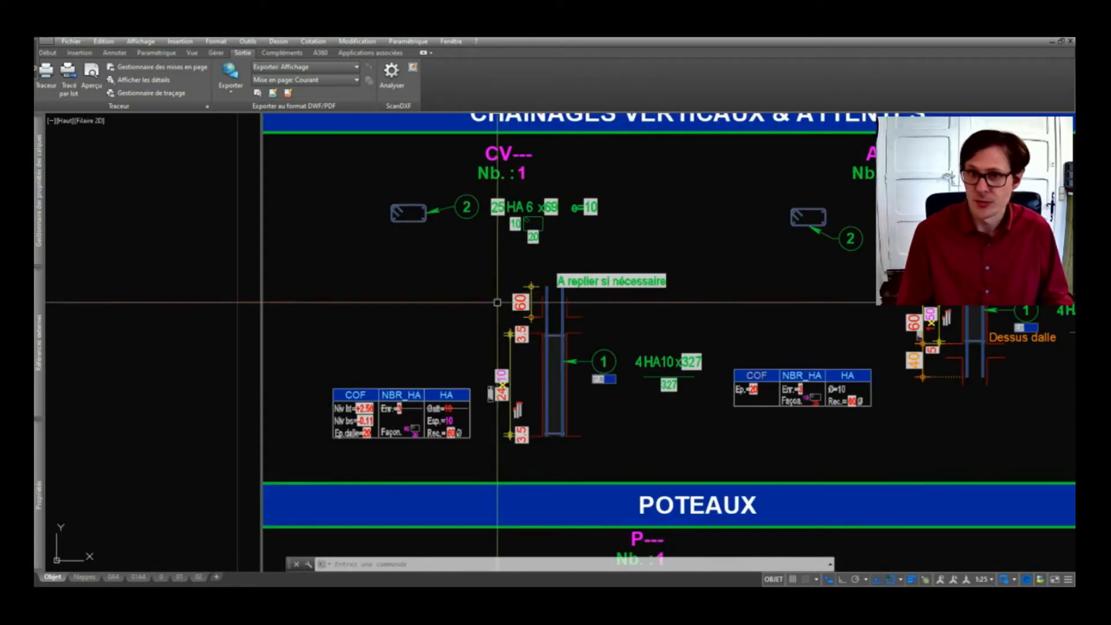
scroll(496, 308, down, 2)
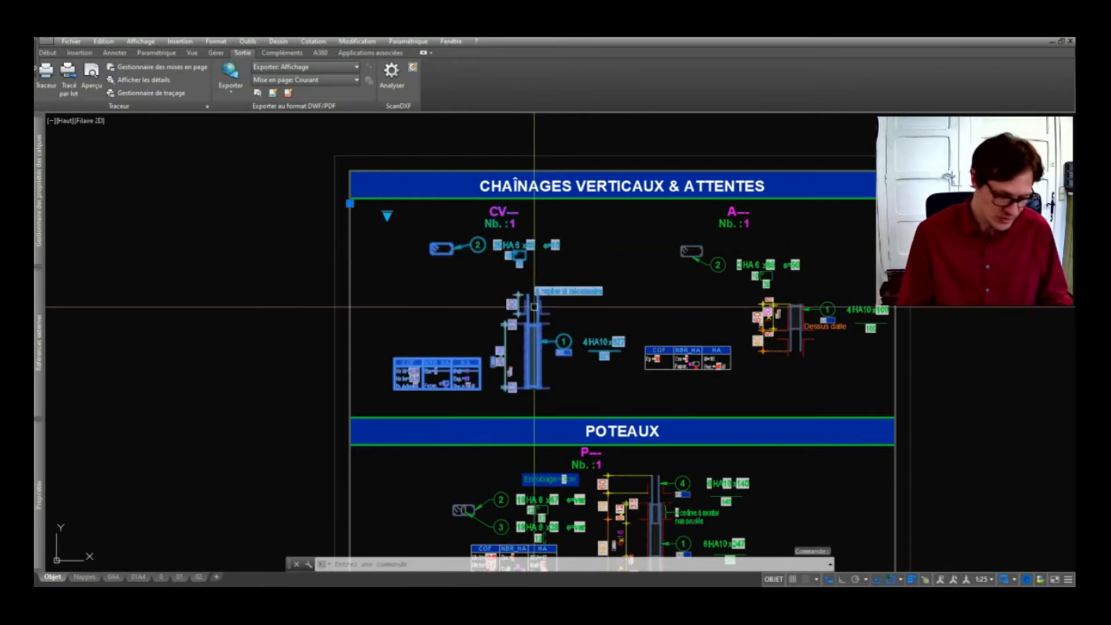
text(co)
key(Return)
click(519, 295)
scroll(575, 234, down, 12)
scroll(603, 265, down, 4)
scroll(591, 307, up, 5)
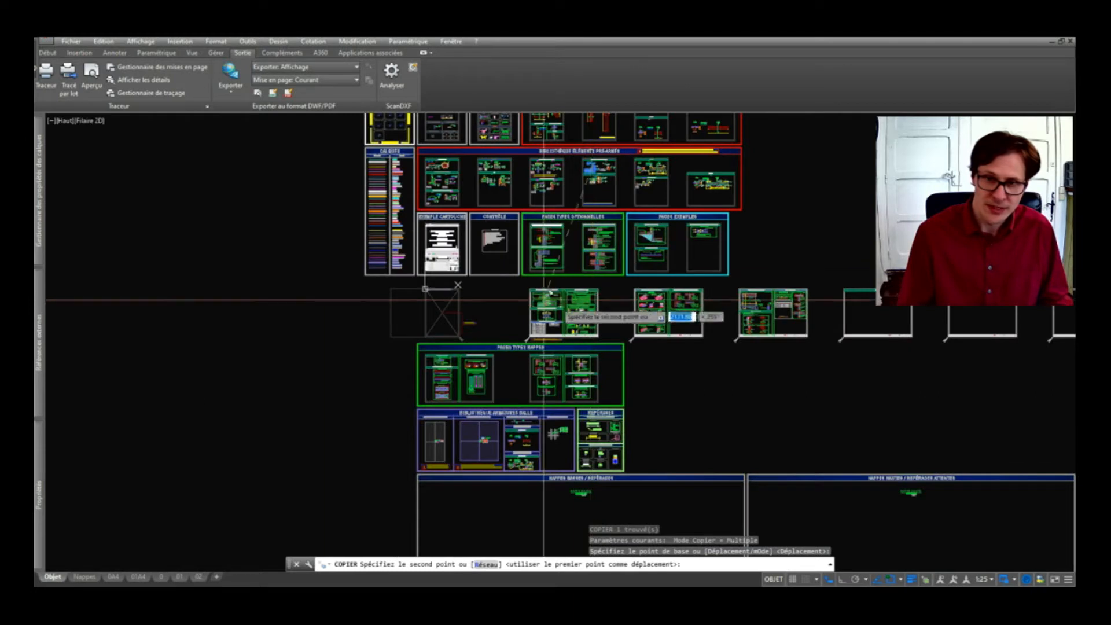
mouse_move(328, 263)
middle_down()
mouse_move(943, 337)
mouse_move(548, 328)
middle_up()
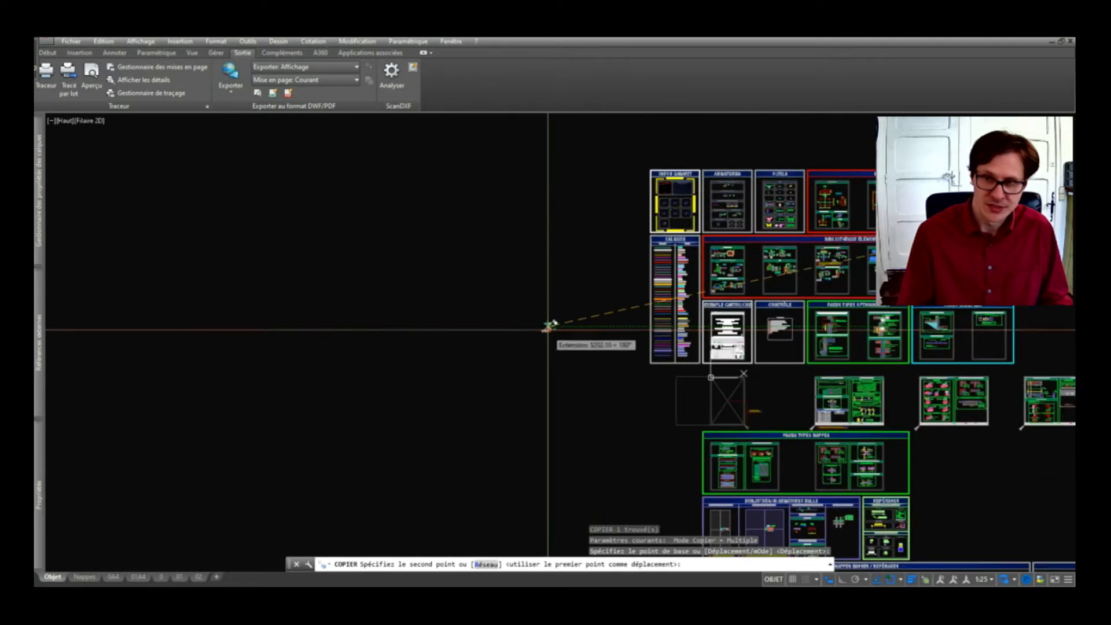
middle_drag(546, 275, 503, 330)
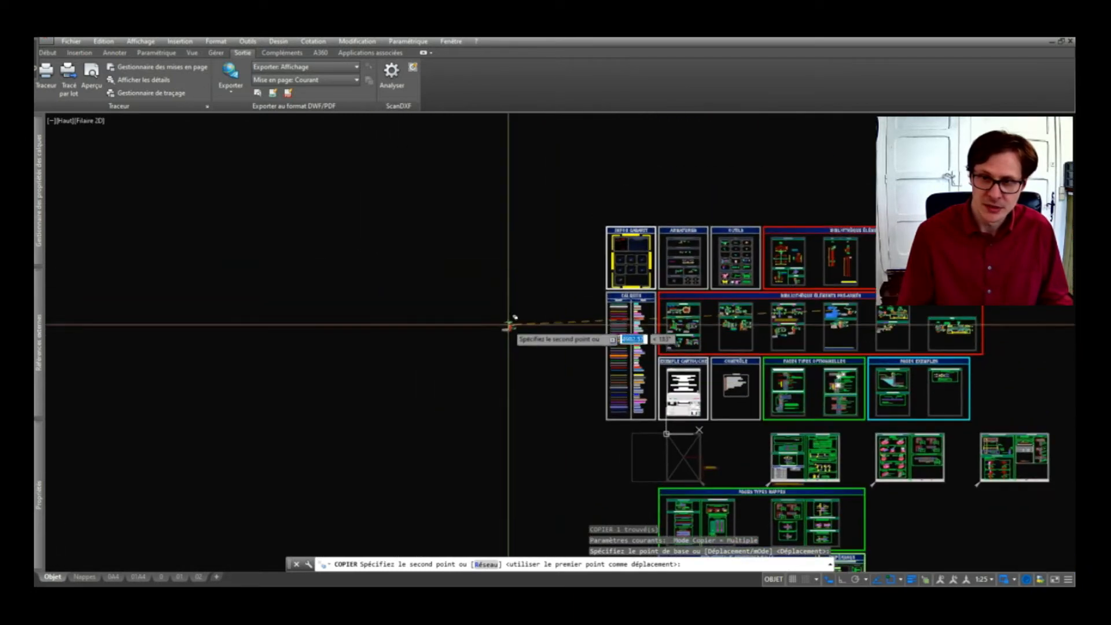
click(457, 277)
scroll(457, 279, up, 6)
key(Return)
scroll(465, 287, up, 6)
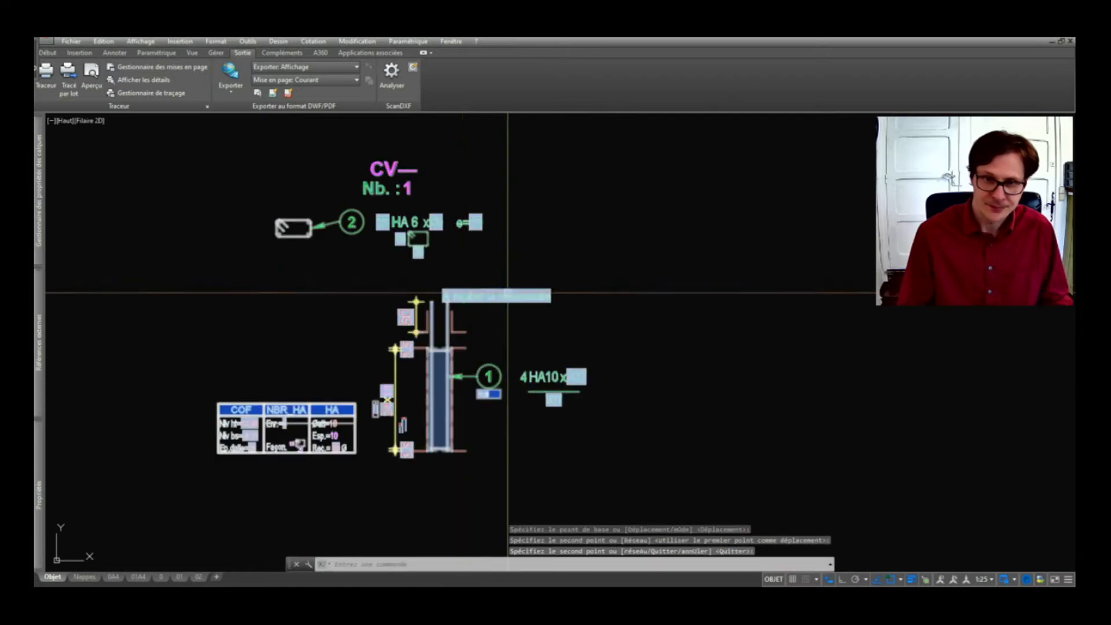
middle_drag(314, 256, 441, 266)
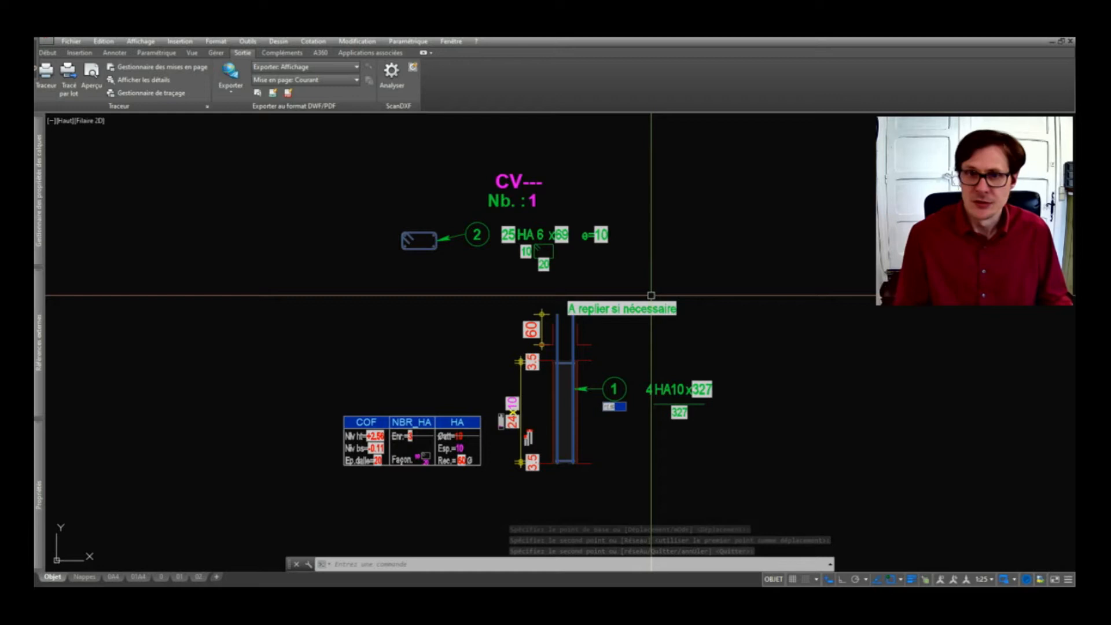
Switch the copied CV block to the "CV pour joint Water-Stop" variant and inspect its stirrup detail
click(528, 235)
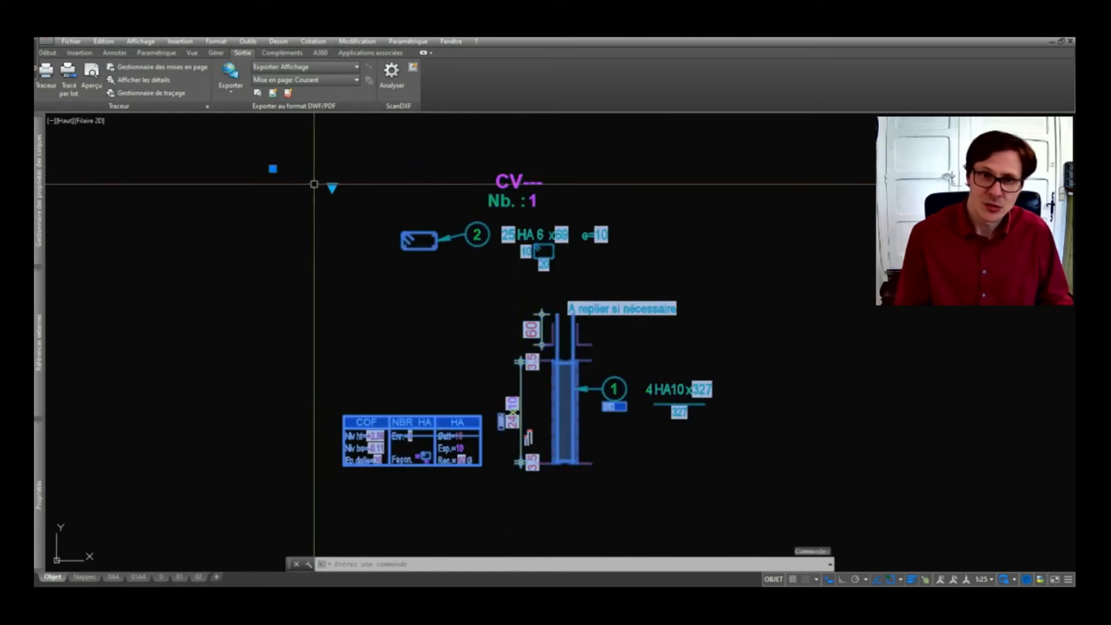
click(333, 187)
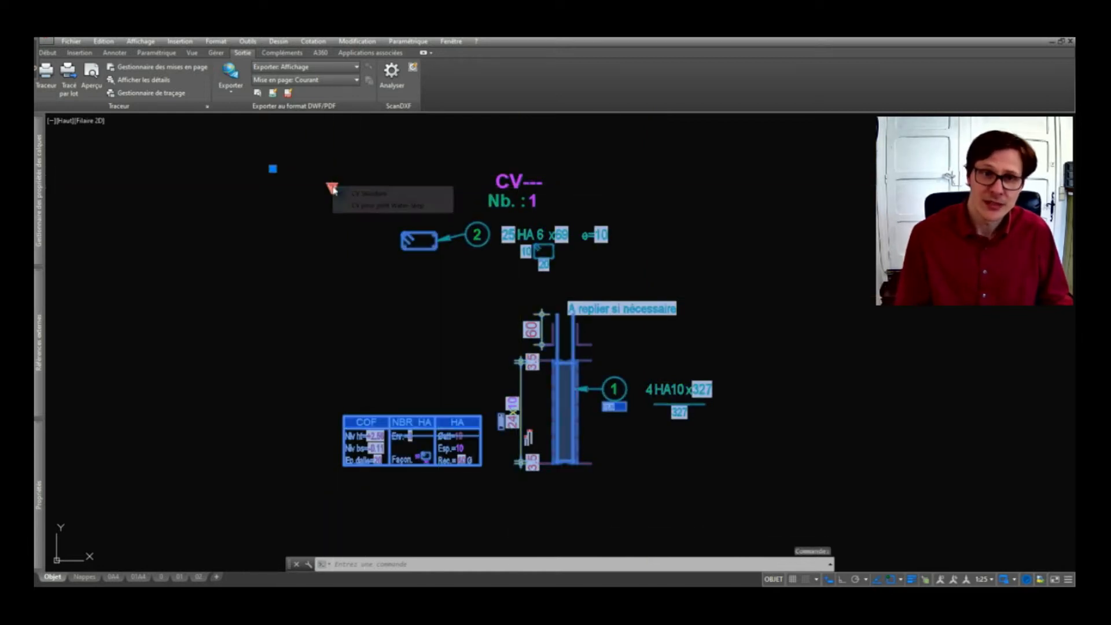
click(390, 195)
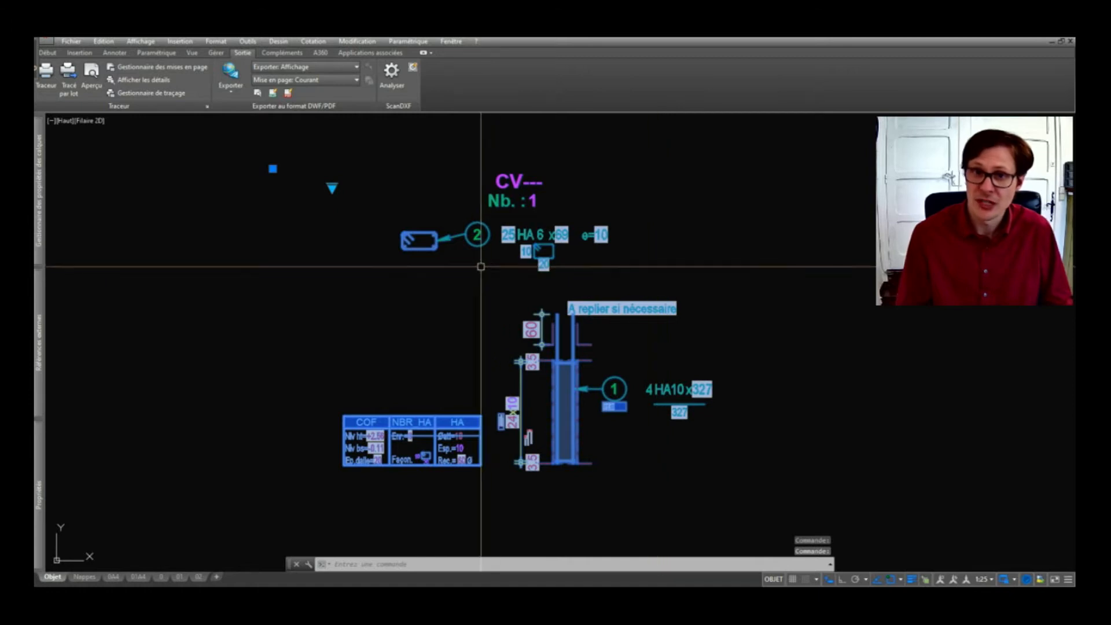
click(332, 187)
click(378, 210)
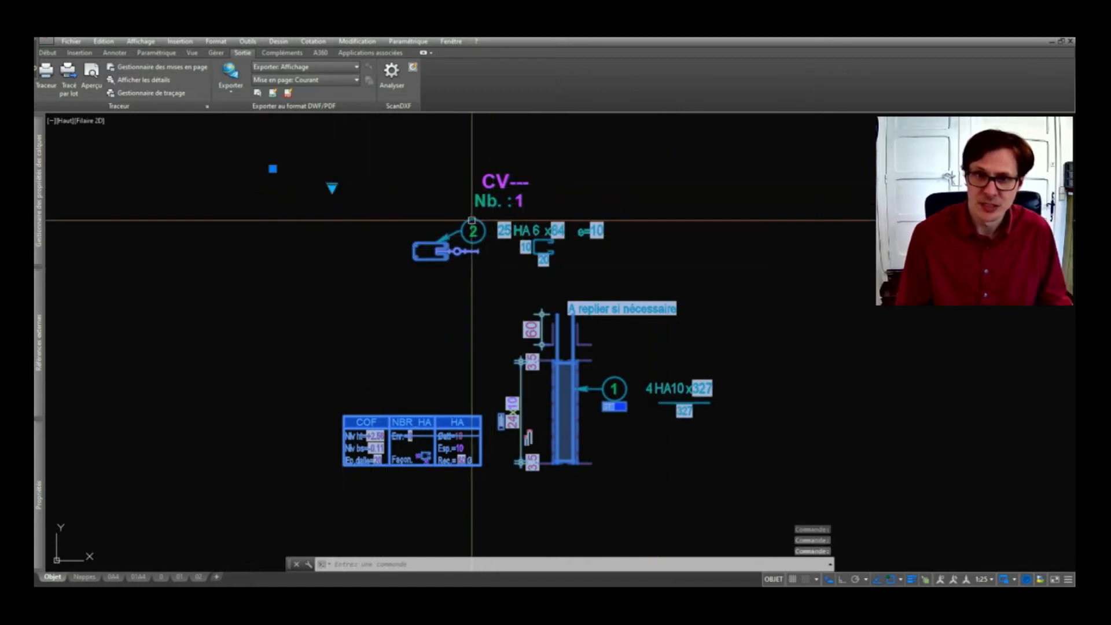
scroll(442, 247, up, 4)
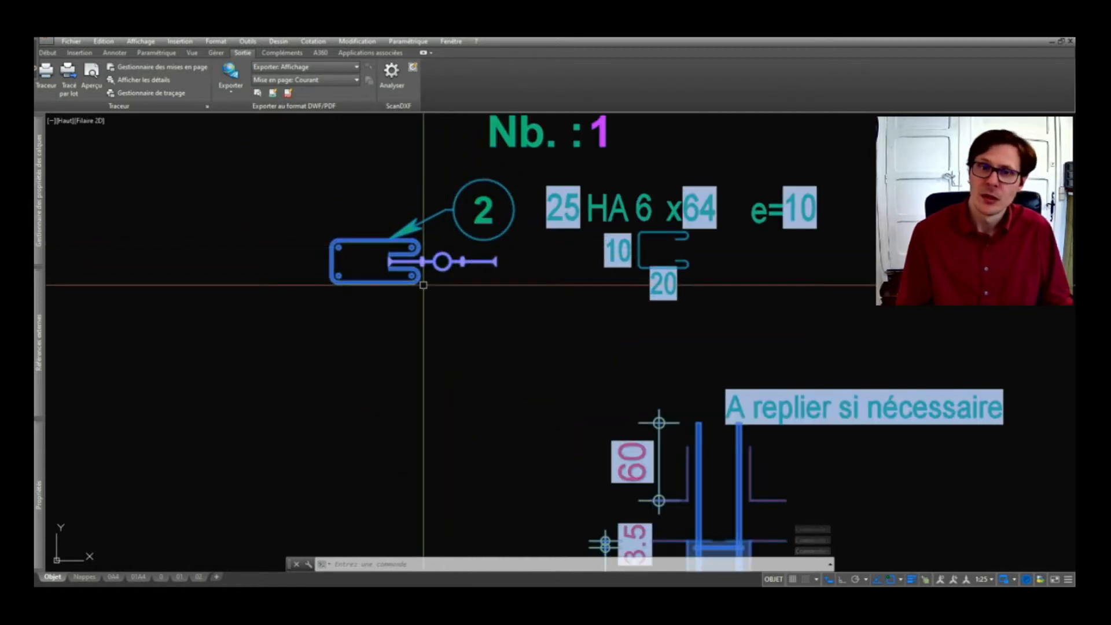
scroll(423, 289, down, 5)
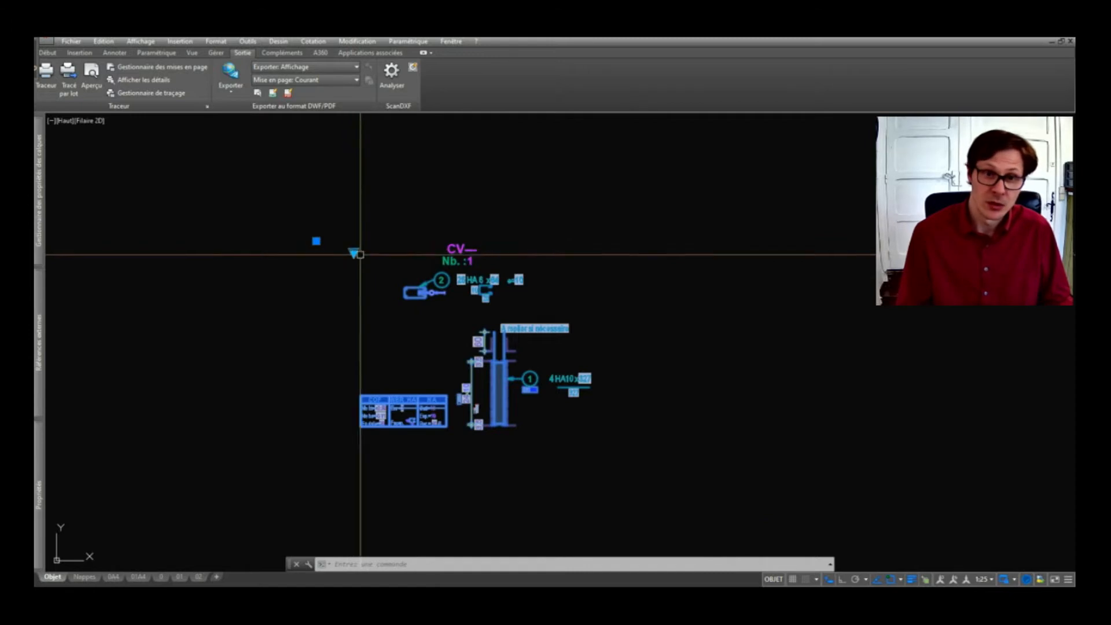
Set the copied CV block back to the "CV Standard" variant
click(353, 253)
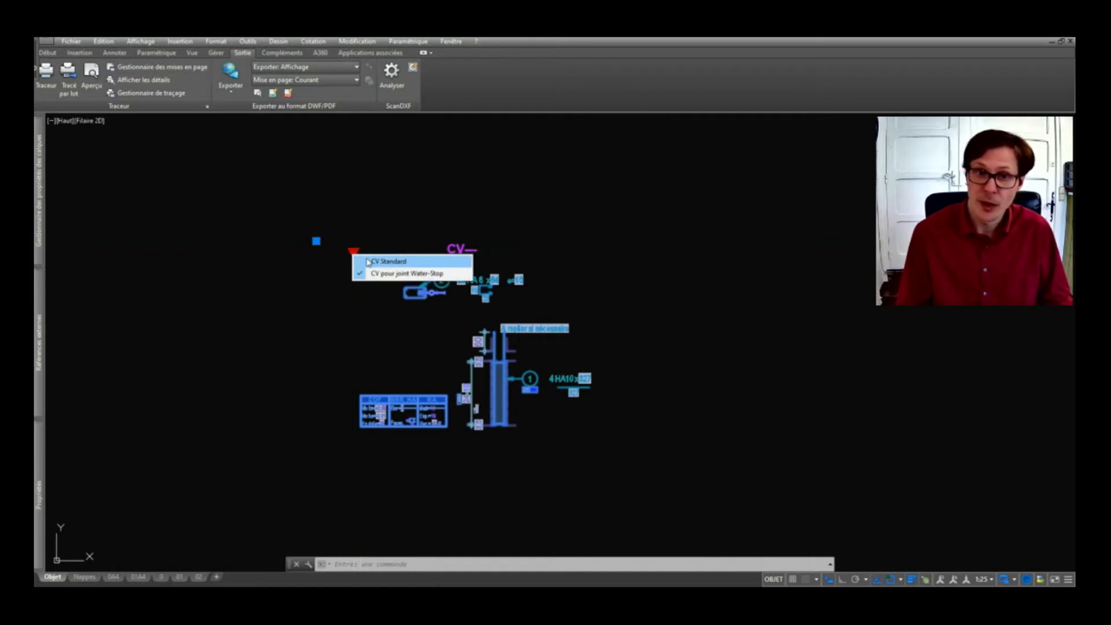
click(382, 262)
scroll(446, 288, up, 5)
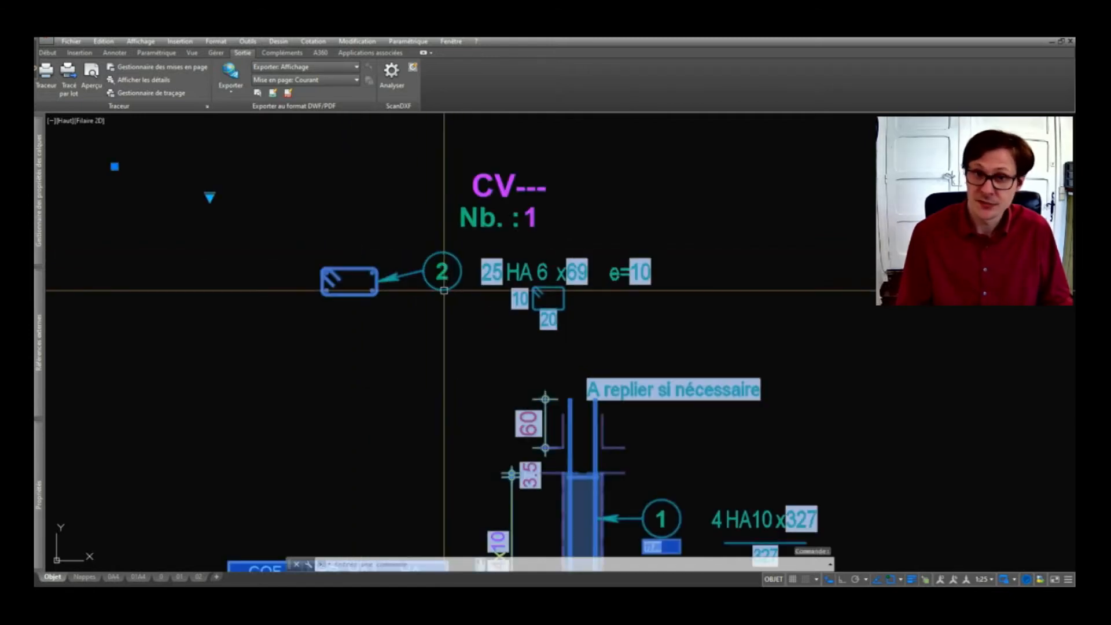
scroll(424, 317, down, 5)
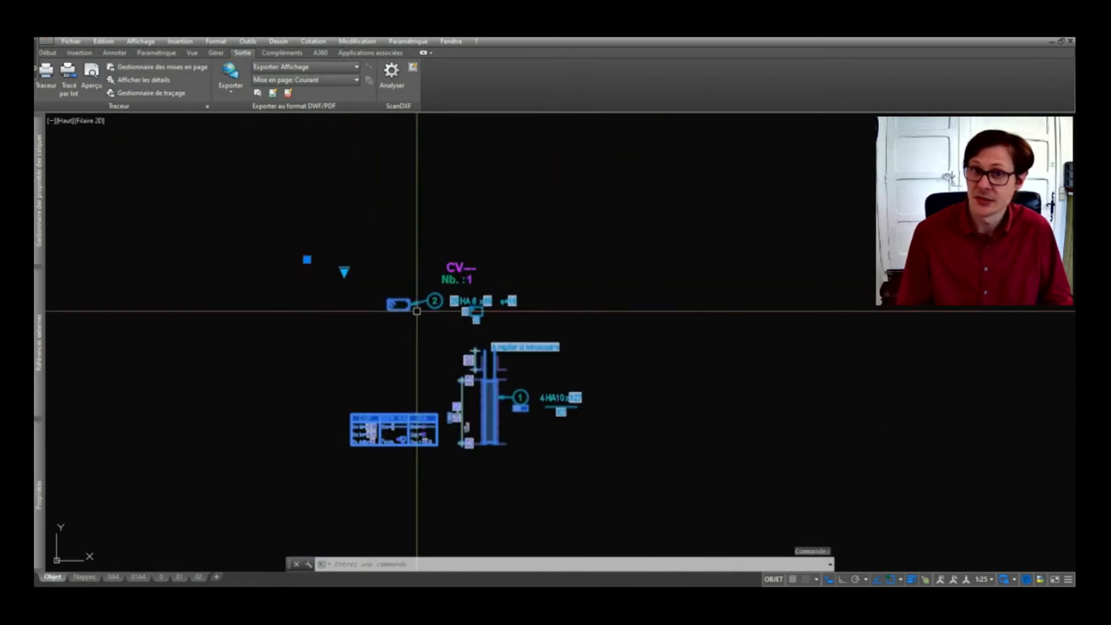
Explode the copied CV block into its component blocks
text(DE)
key(Return)
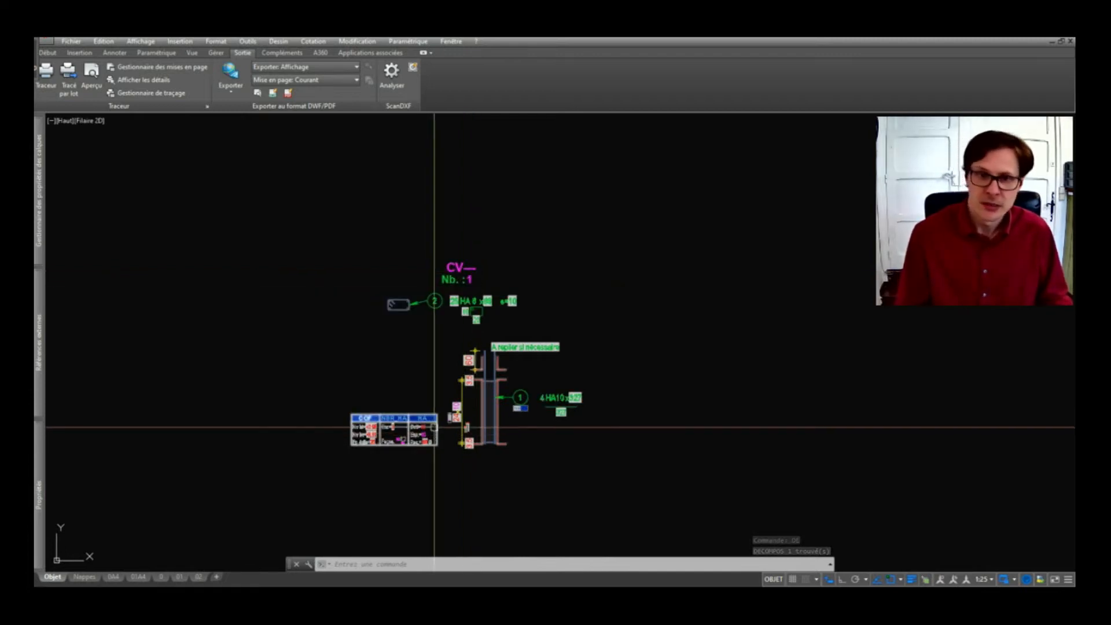
click(561, 262)
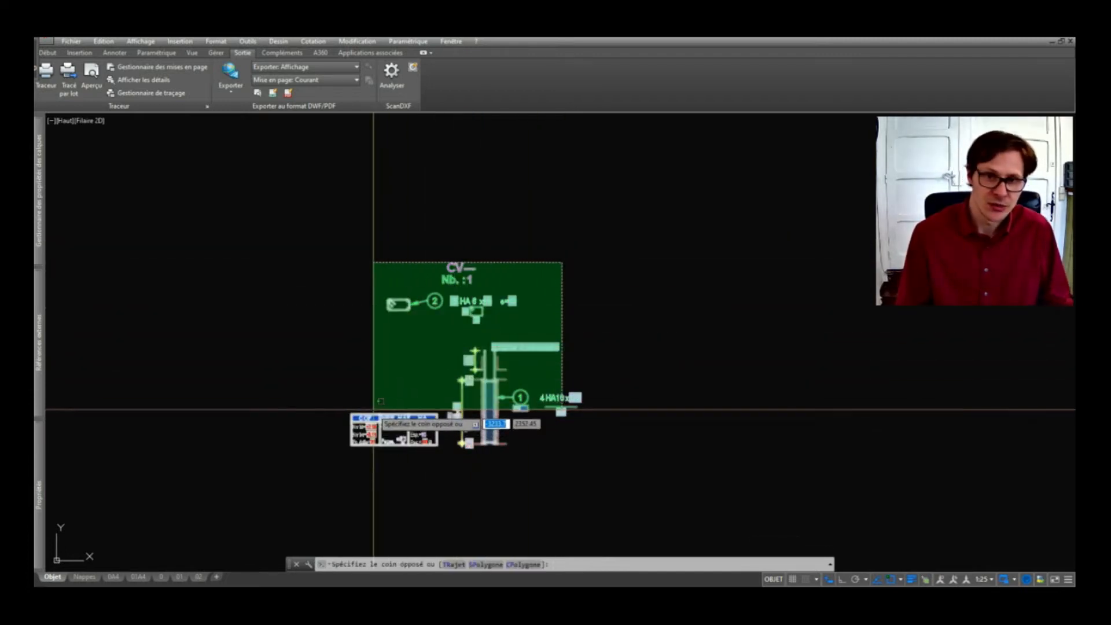
key(Escape)
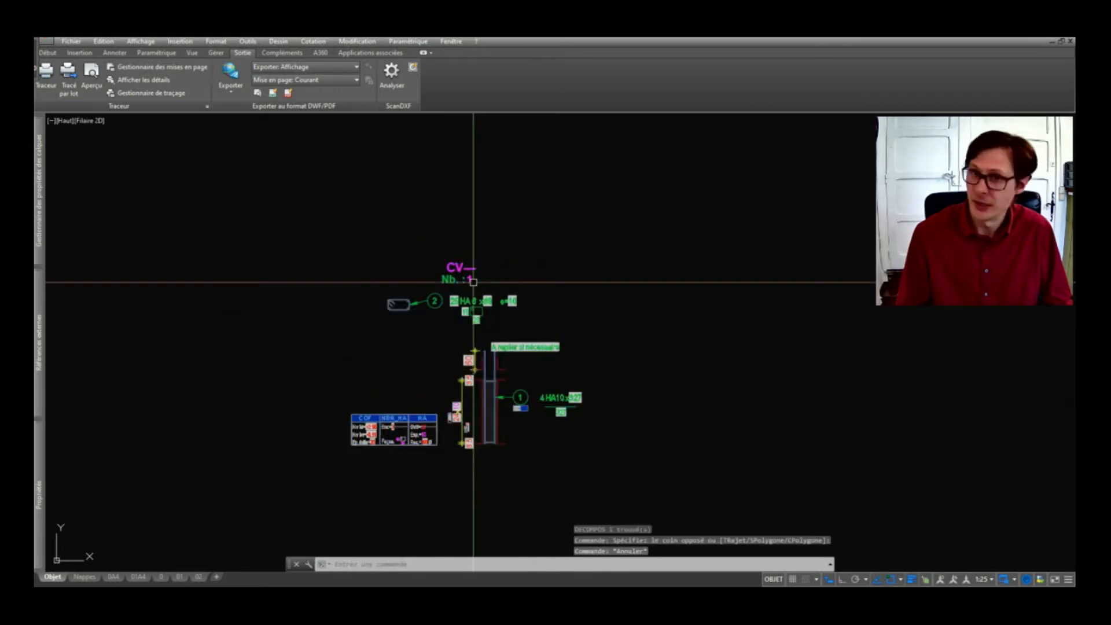
Select the exploded title, rebar, formwork and parameter-table blocks to examine their grips, and clear the selection
click(452, 275)
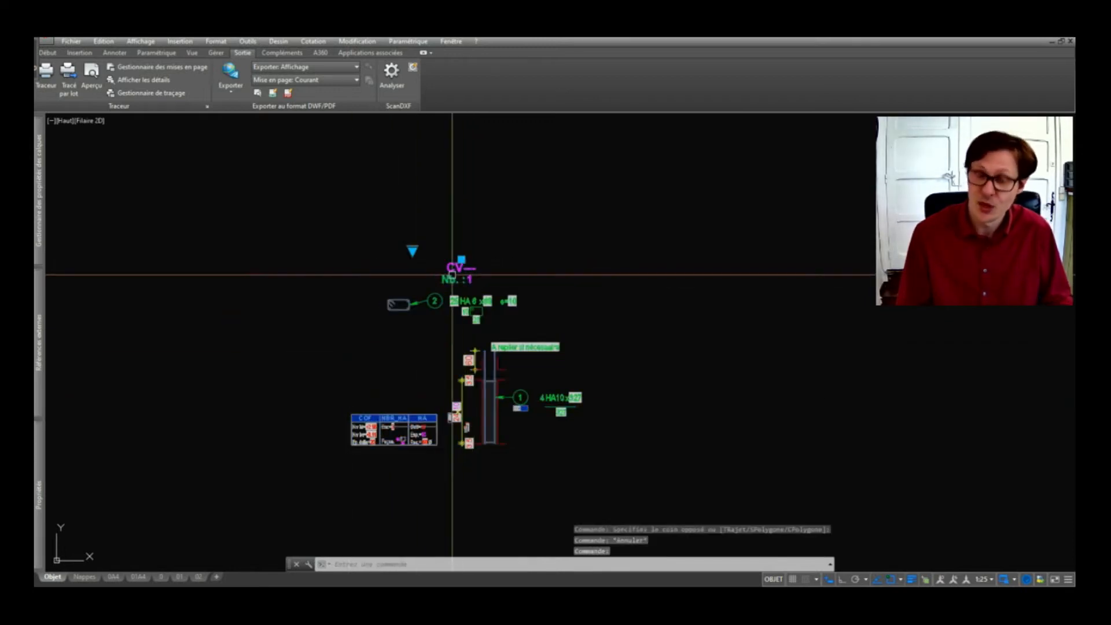
click(469, 299)
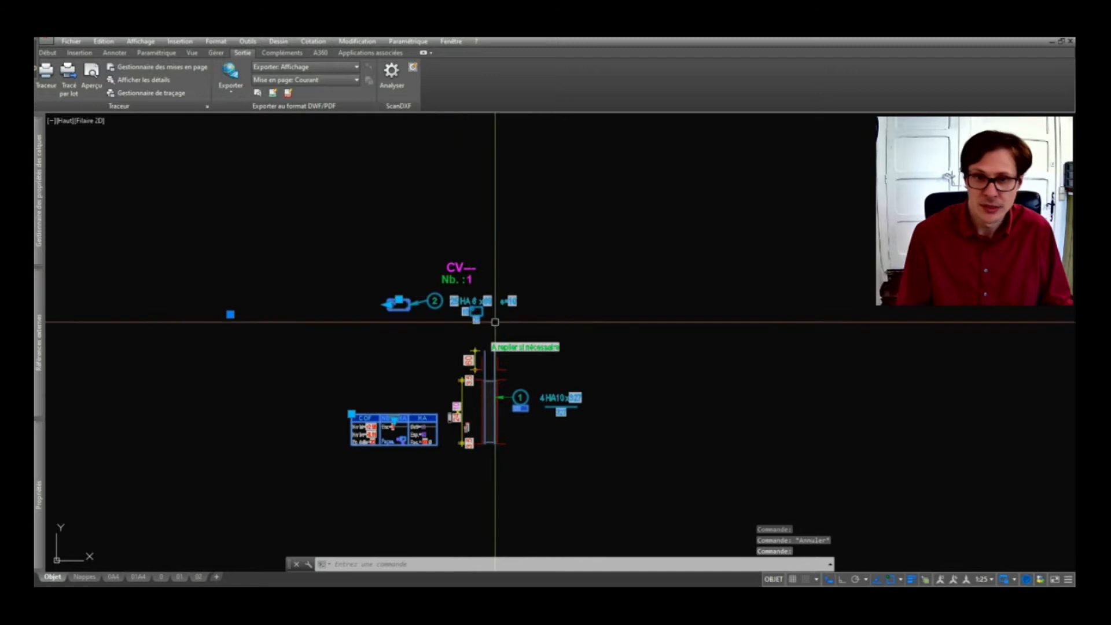
click(443, 406)
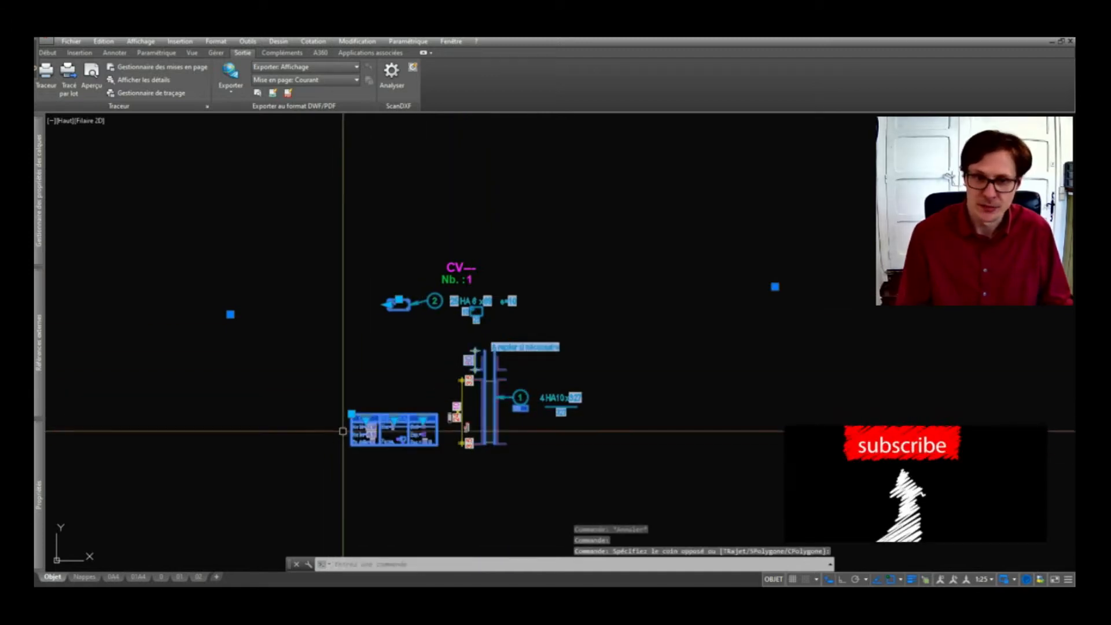
click(519, 251)
click(408, 354)
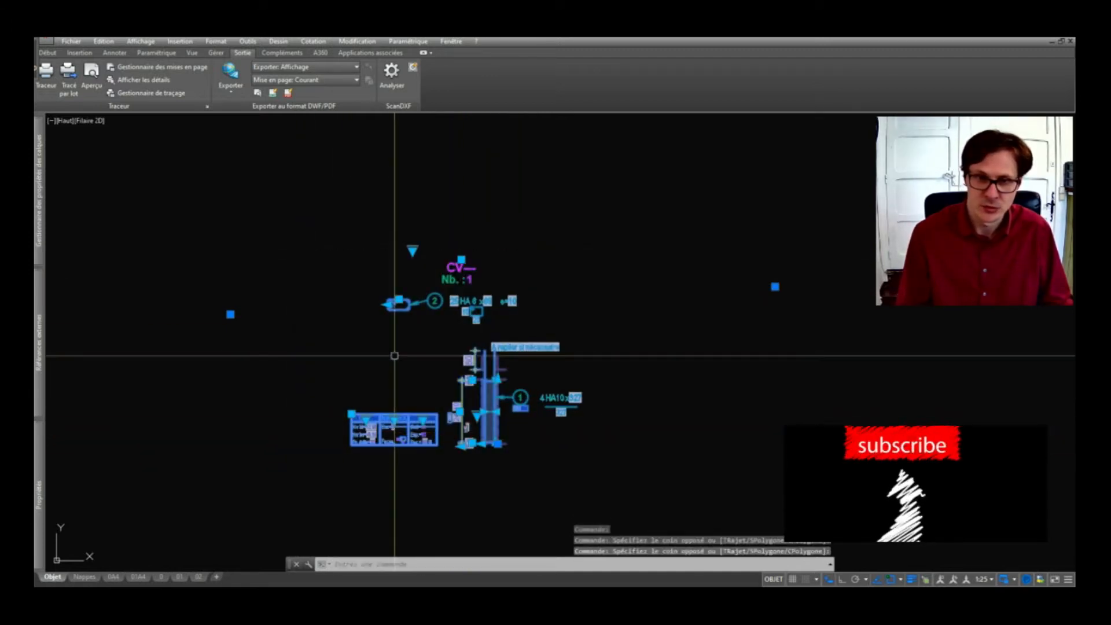
scroll(380, 433, up, 4)
middle_drag(382, 440, 382, 395)
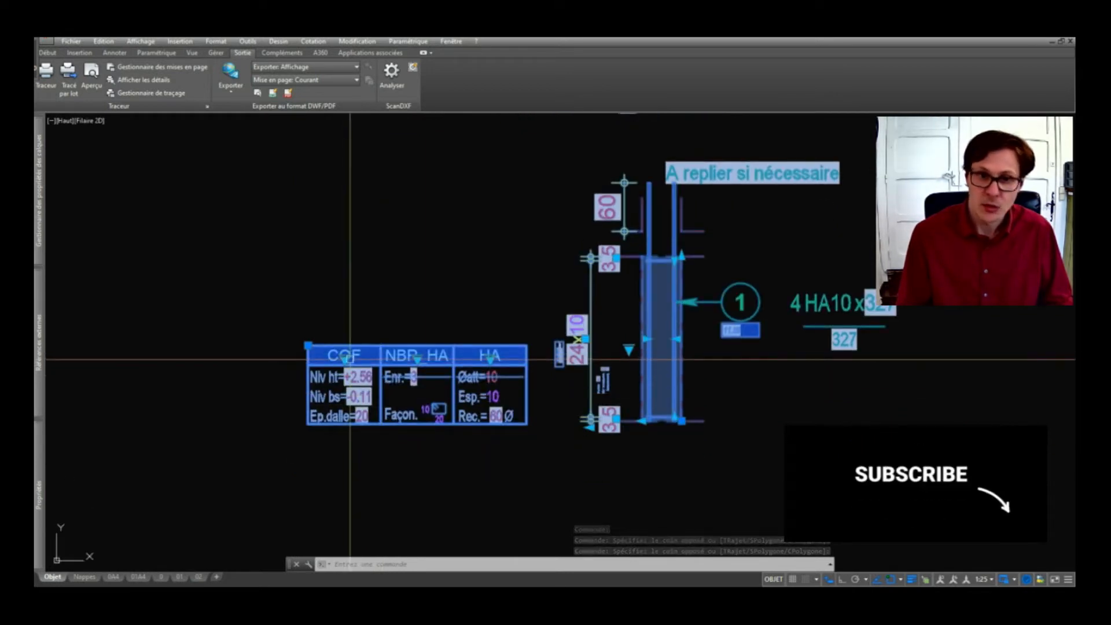
scroll(349, 371, down, 2)
middle_drag(363, 349, 353, 384)
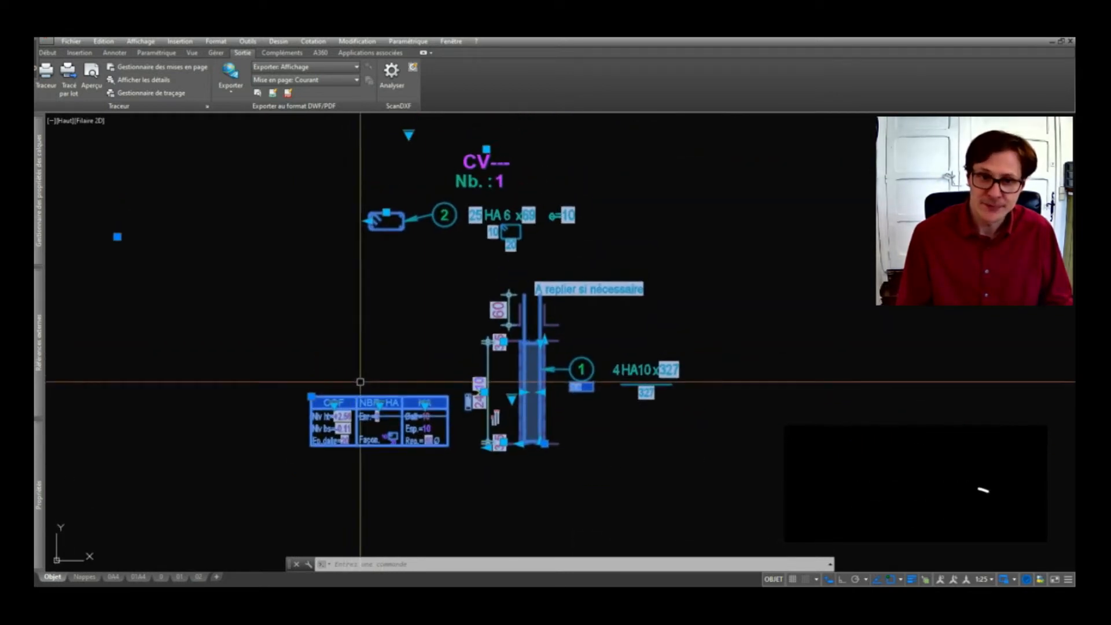
key(Escape)
Select the rebar and parameter-table block and set its COF type to Façade with a wall above (MUR_AU_DESSUS: Oui)
click(380, 374)
click(332, 450)
click(335, 403)
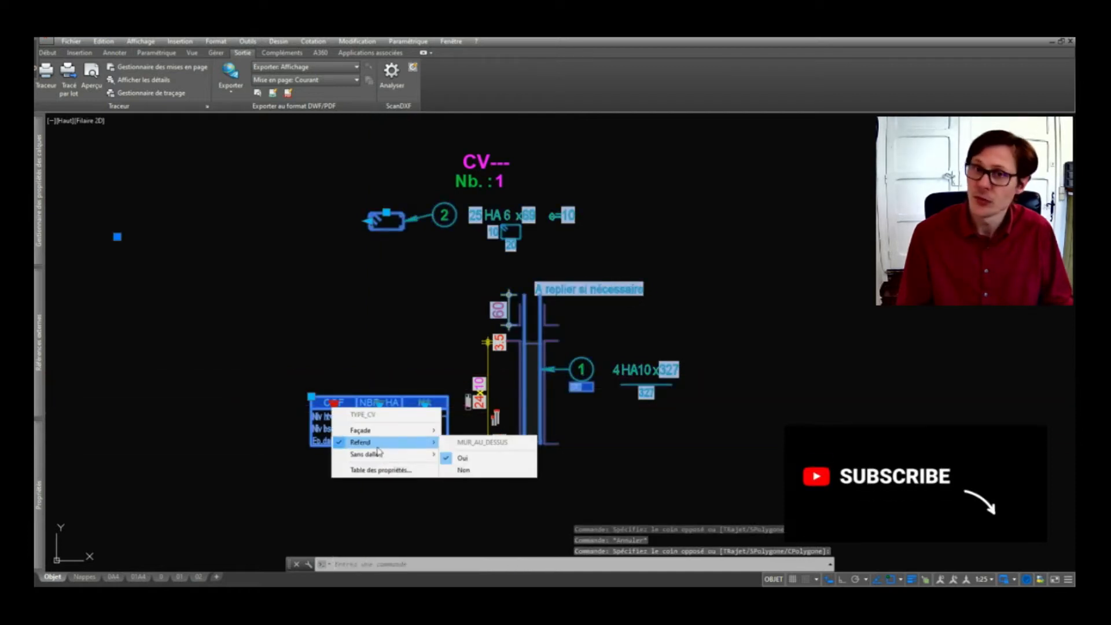
mouse_move(382, 430)
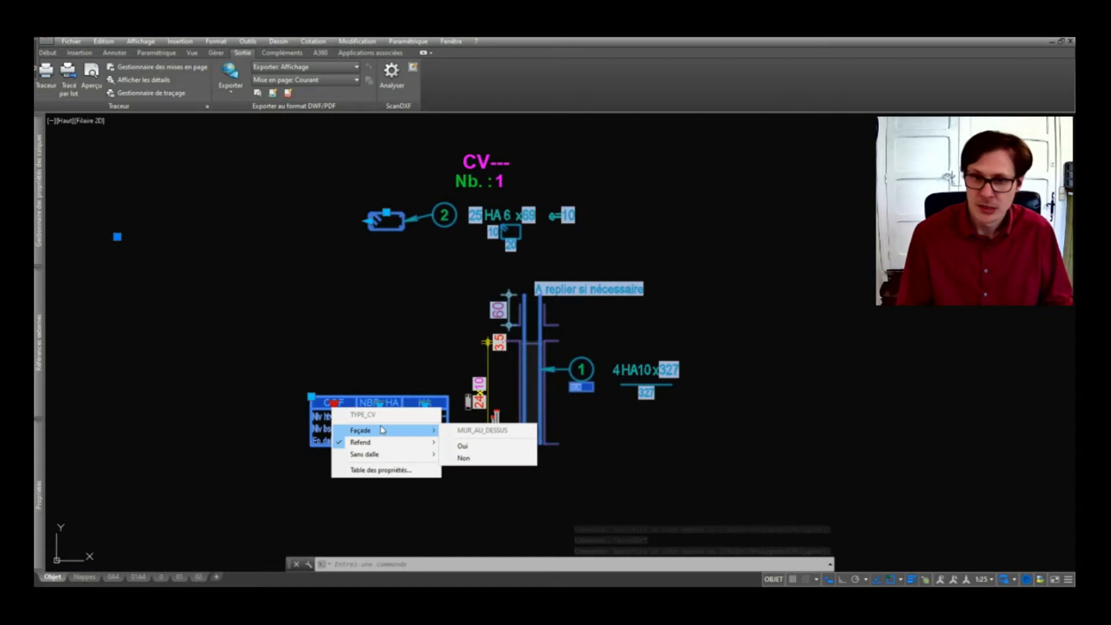
click(463, 447)
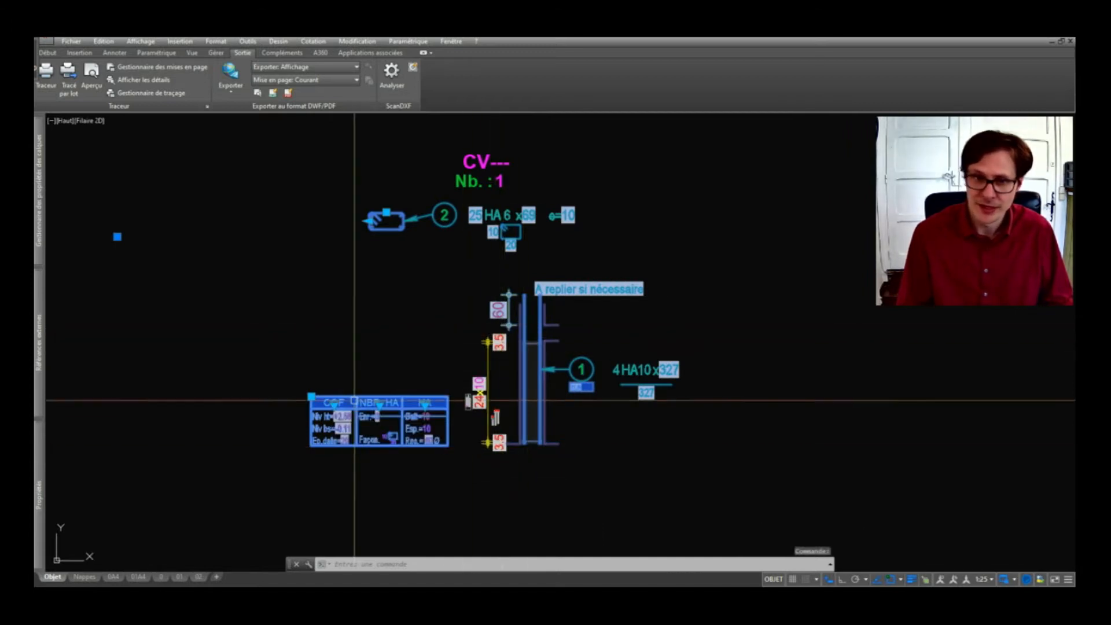
Set the block's COF type to Refend with no wall above (MUR_AU_DESSUS: Non)
click(335, 403)
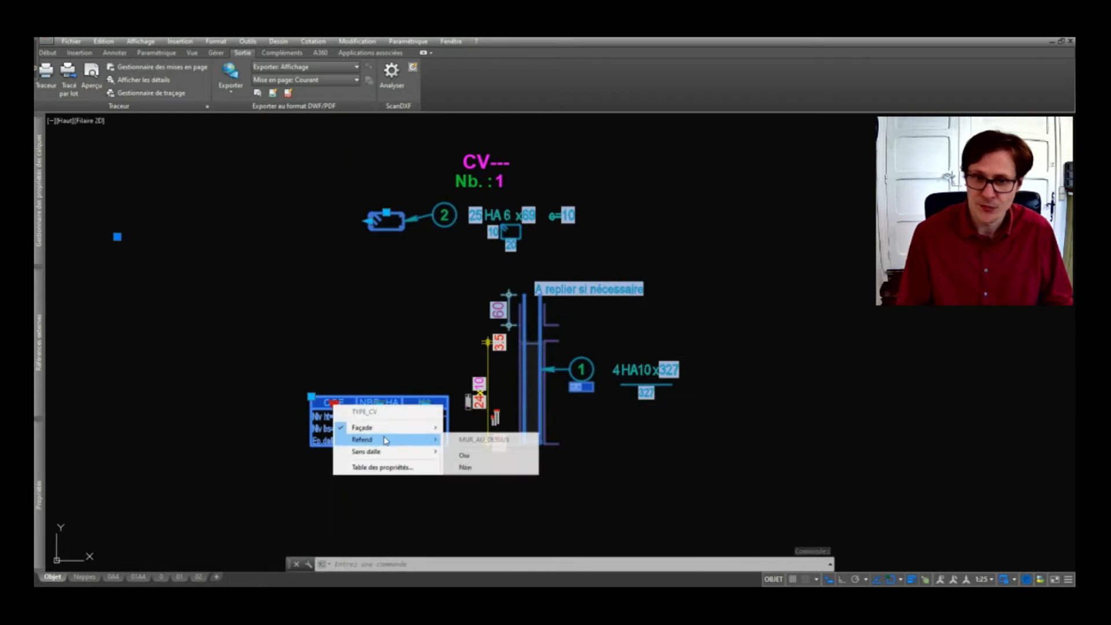
click(489, 468)
scroll(548, 324, up, 4)
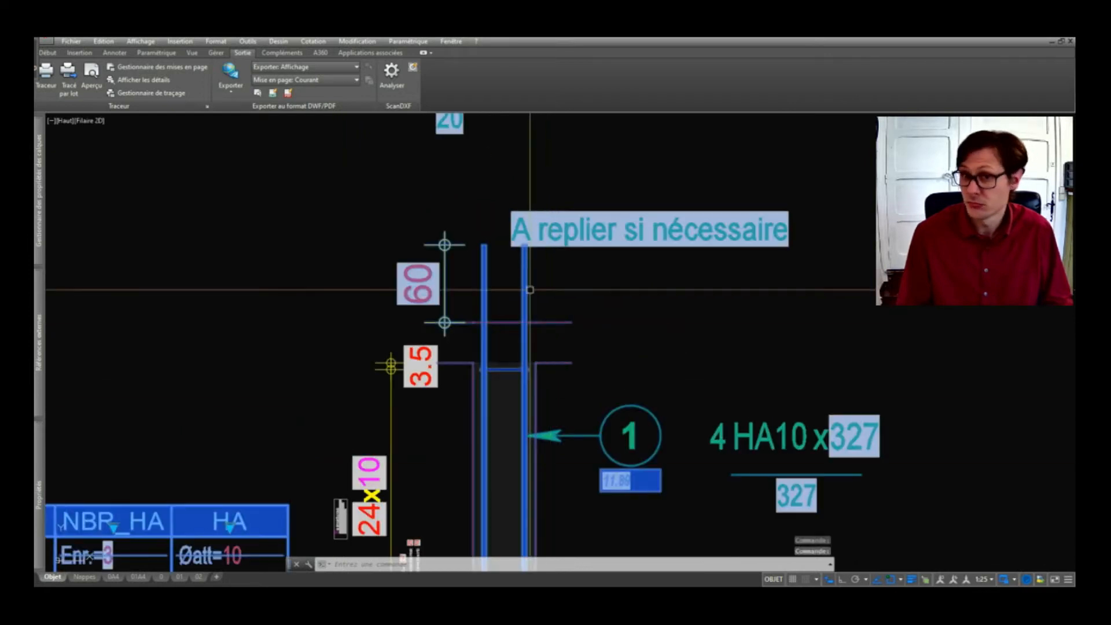
scroll(533, 338, down, 3)
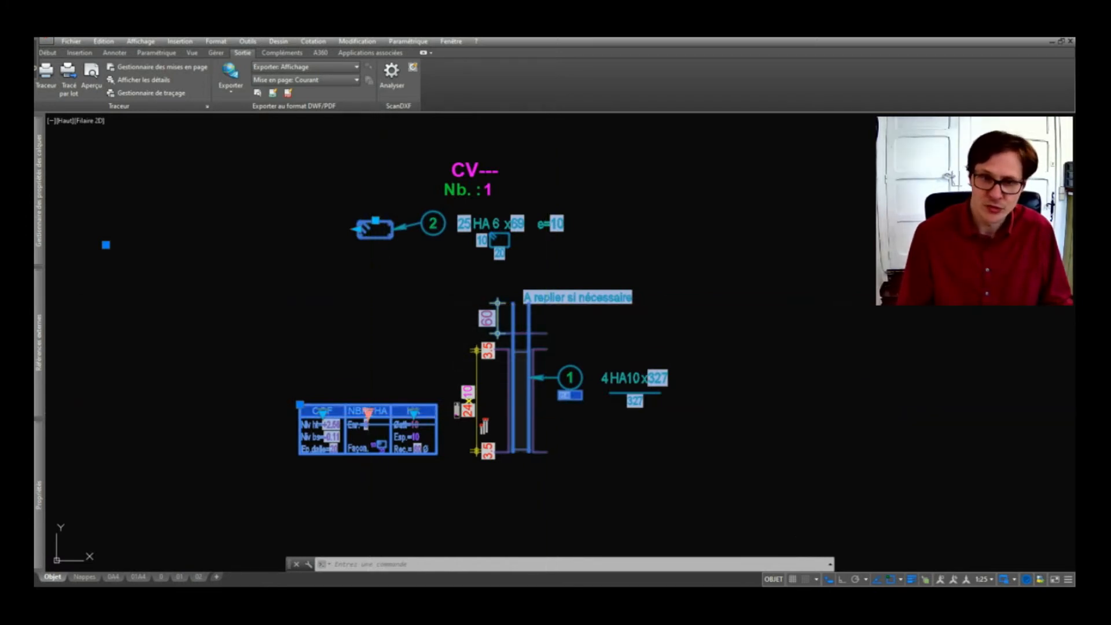
Set the tie's reinforcement to 10 bars (NBR_HA) of 16 diameter (ØHA) and deselect the block
click(369, 412)
mouse_move(439, 237)
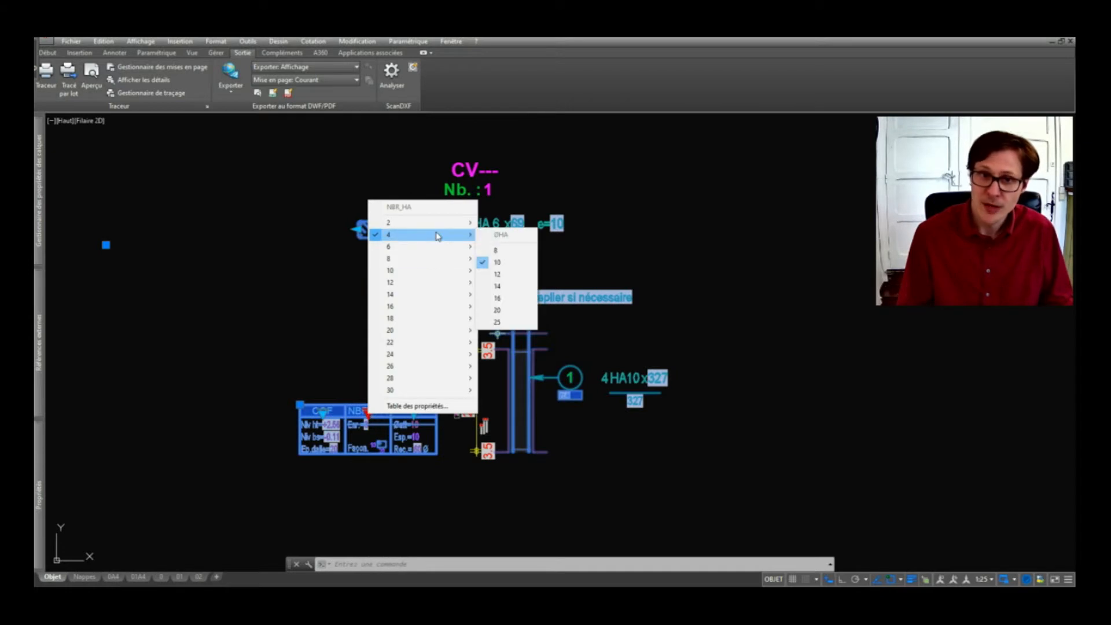
mouse_move(435, 277)
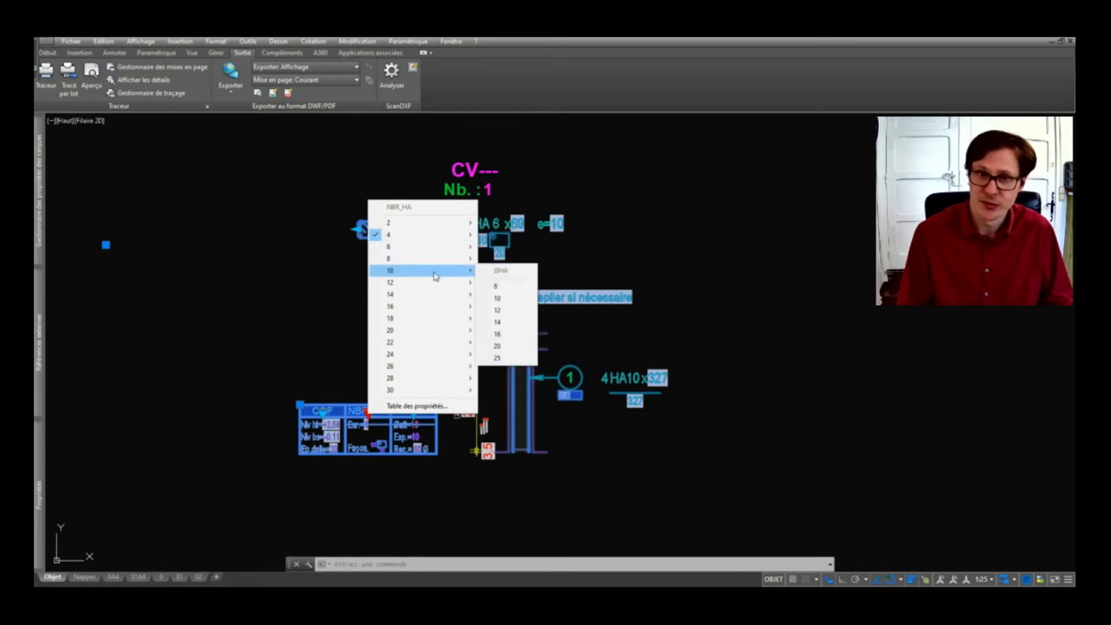
click(499, 334)
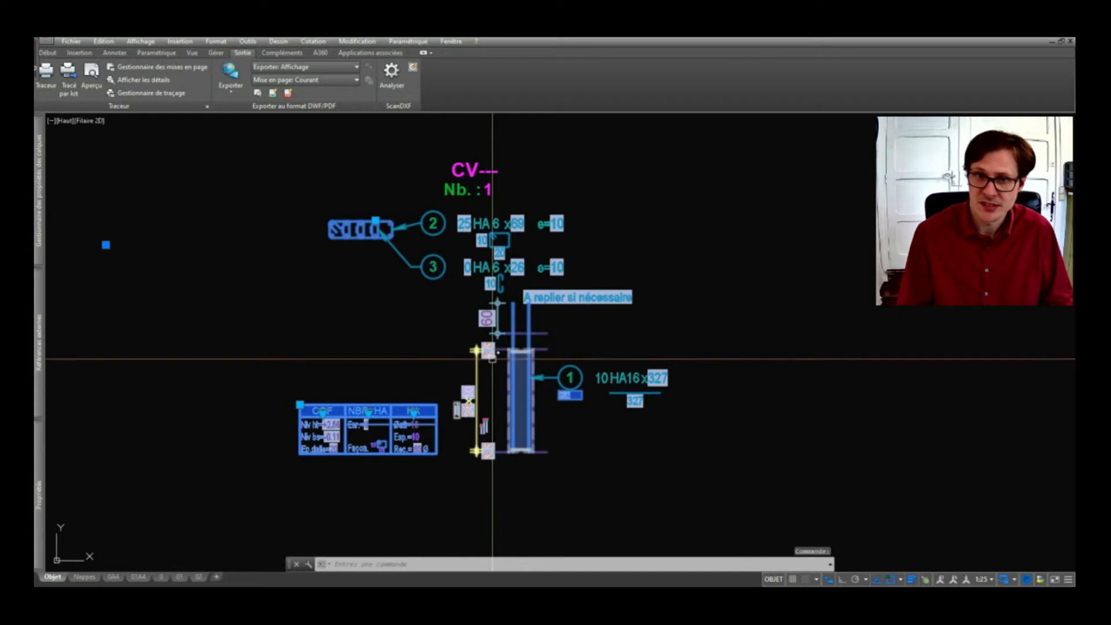
key(Escape)
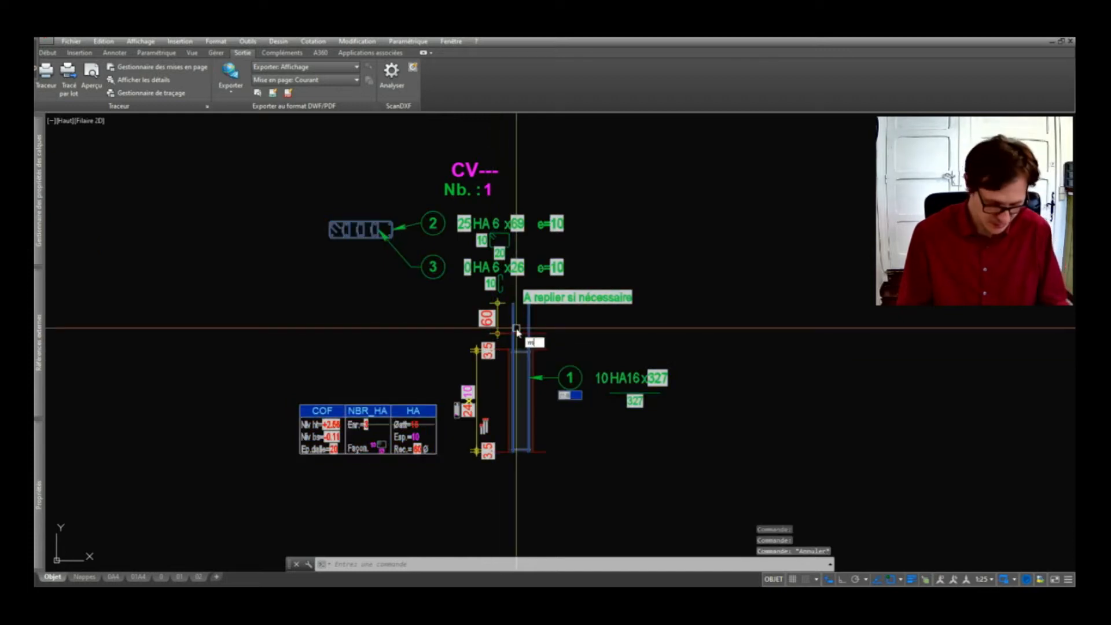
Update the fields of all the CV tie's blocks with METTREAJOURCHAMP, repeating the update over the whole drawing of the tie
key(Return)
click(590, 191)
click(358, 403)
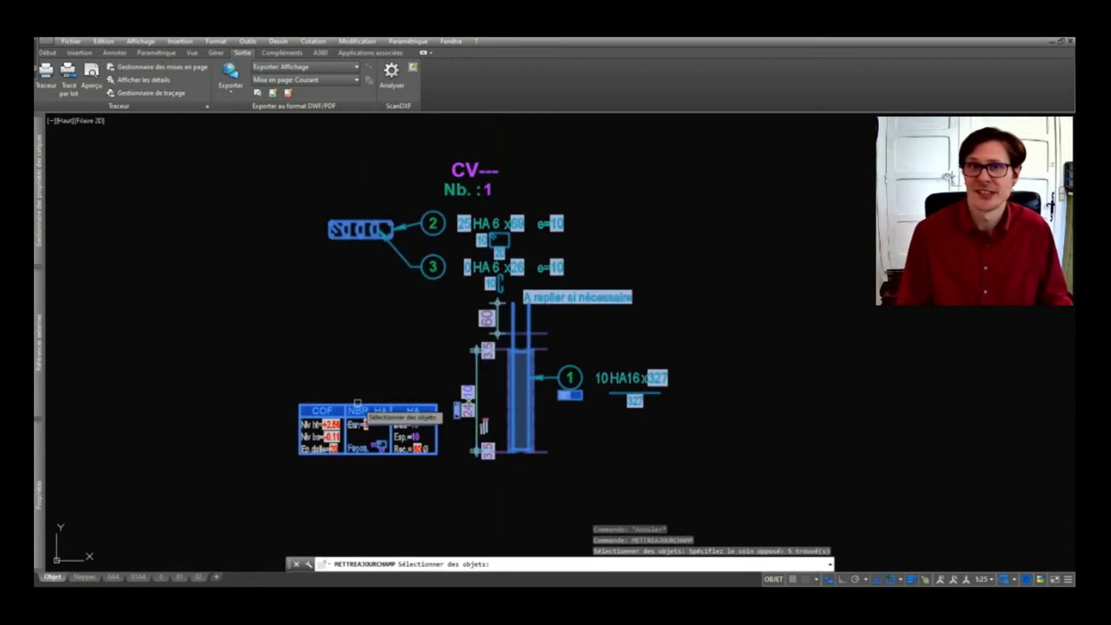
key(Return)
key(Return)
click(645, 166)
click(333, 449)
key(Return)
key(Return)
click(607, 162)
click(261, 504)
scroll(666, 374, up, 2)
key(Return)
scroll(643, 413, down, 2)
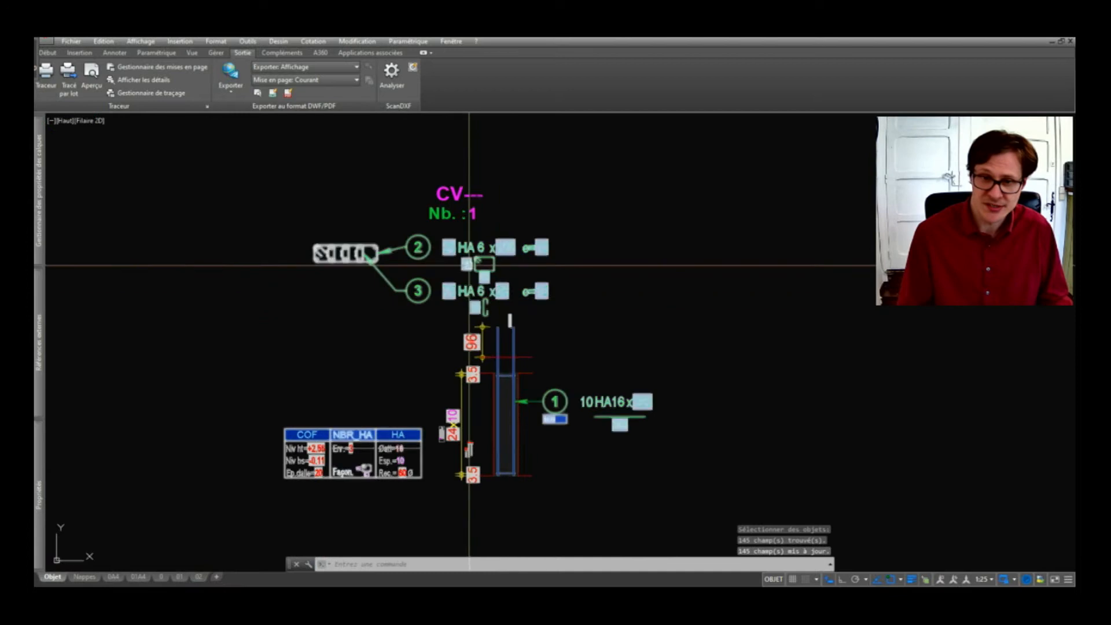
Examine the updated tie's bar marks, lap dimension, parameter table levels and stirrup section
scroll(515, 327, up, 2)
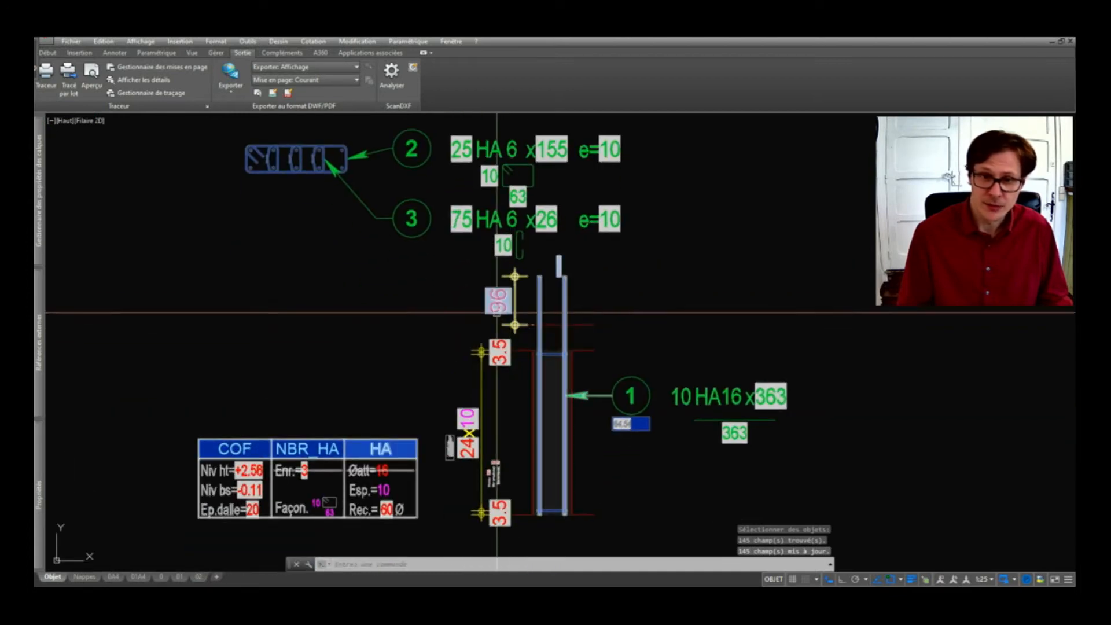
scroll(384, 510, up, 2)
scroll(388, 506, down, 2)
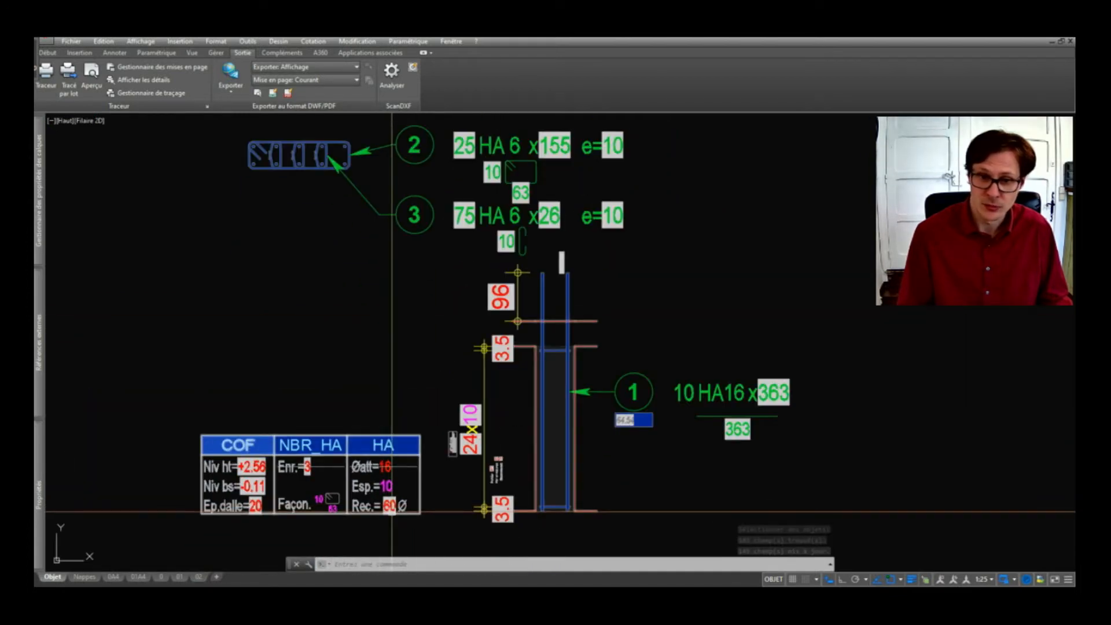
middle_drag(500, 265, 495, 315)
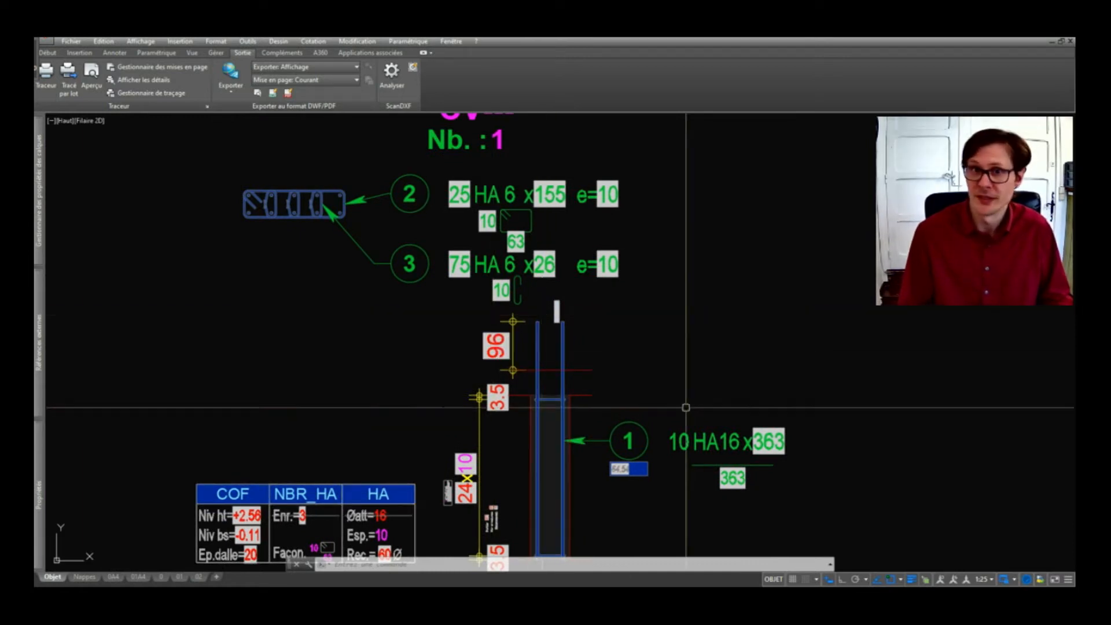
middle_drag(735, 367, 761, 216)
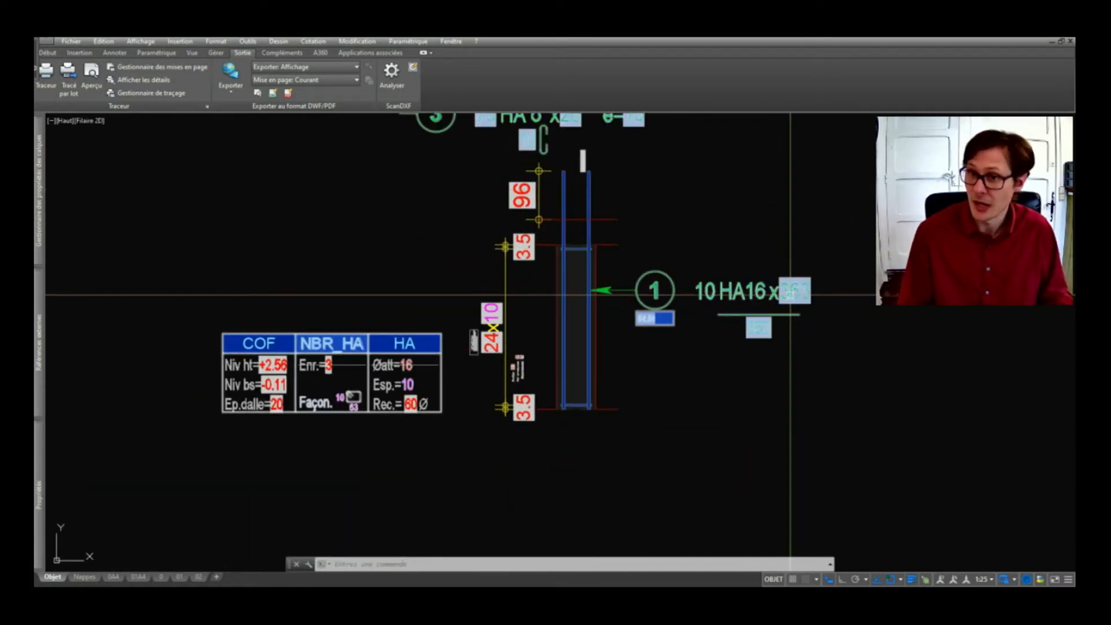
scroll(217, 403, up, 2)
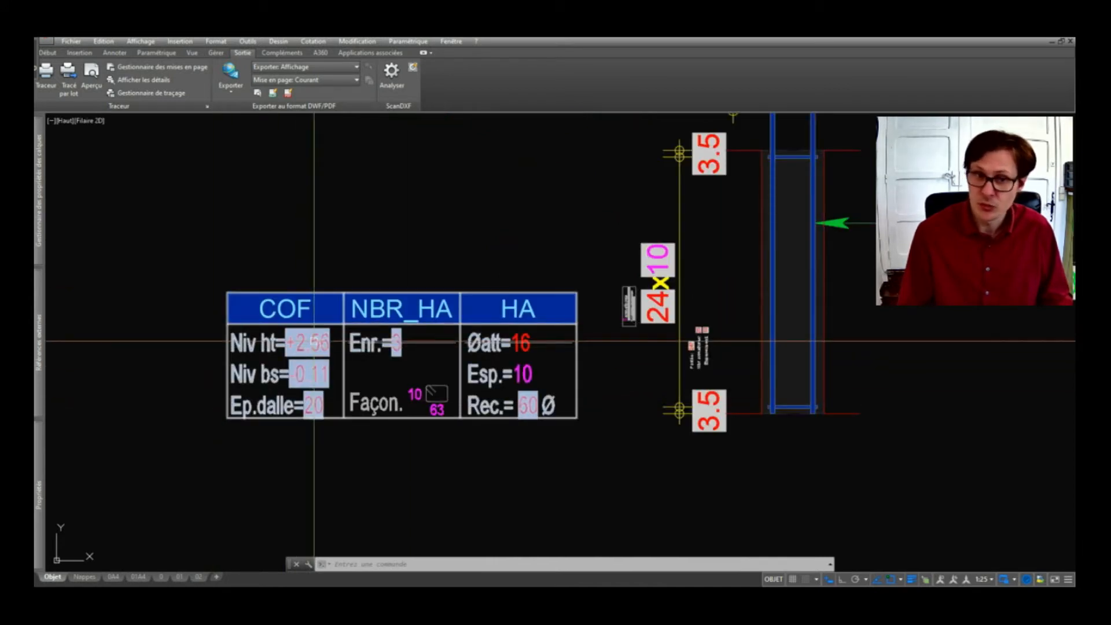
mouse_move(314, 340)
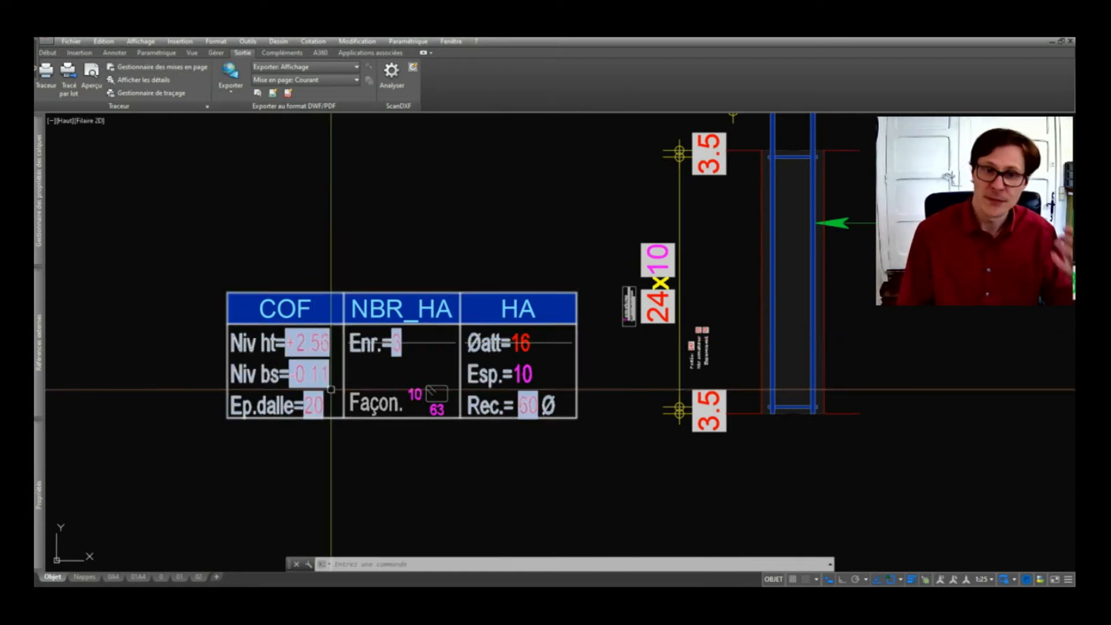
scroll(330, 391, down, 2)
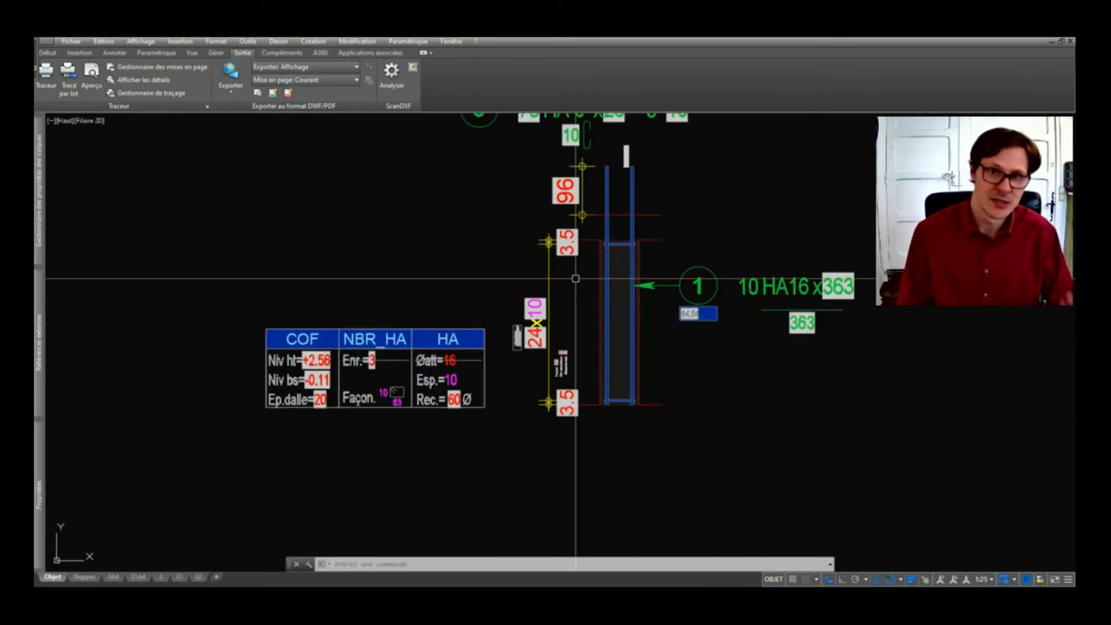
middle_drag(564, 256, 524, 310)
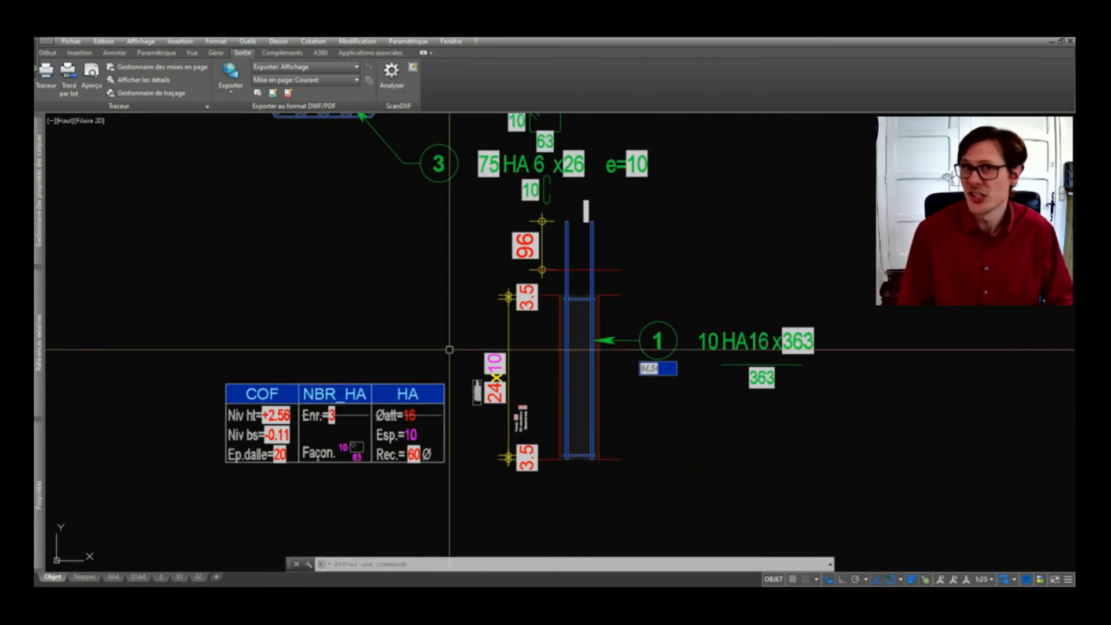
scroll(493, 345, down, 3)
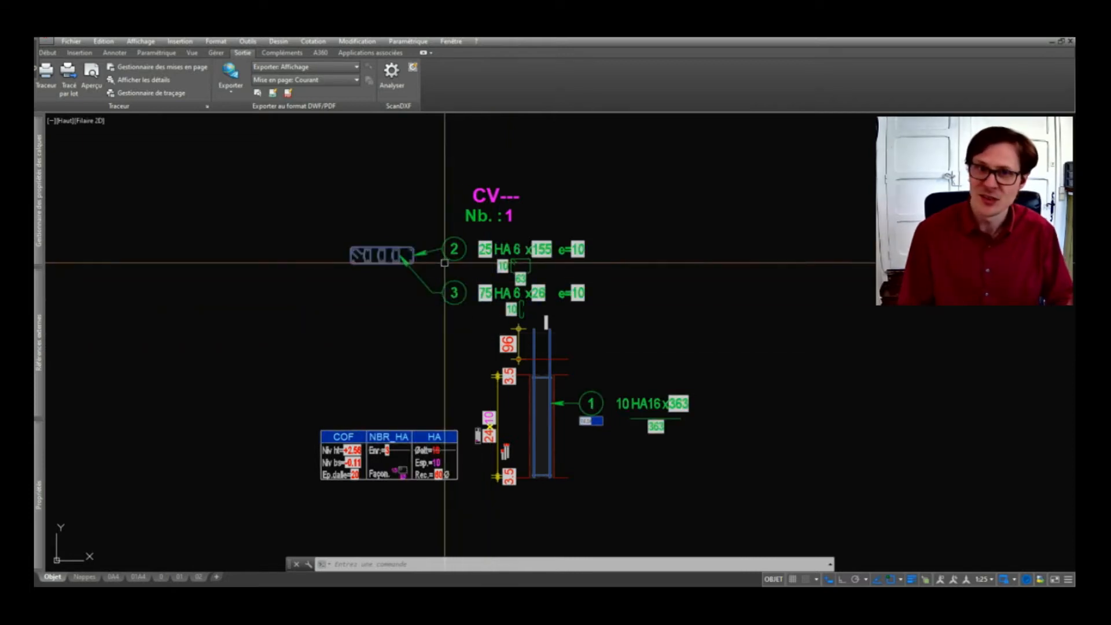
scroll(533, 250, up, 2)
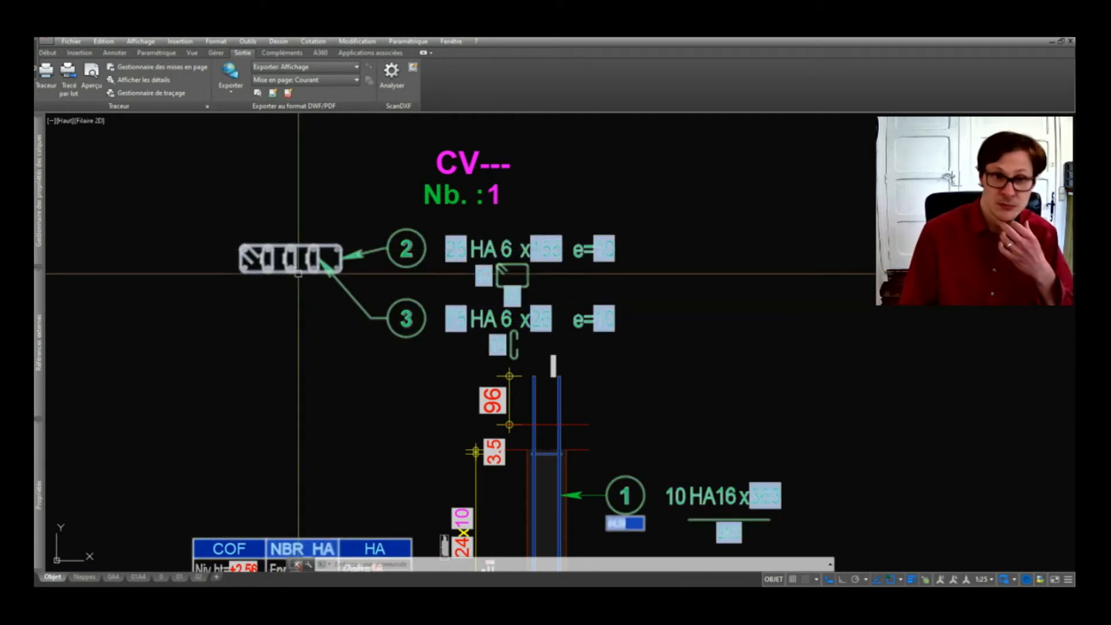
Set the title block's type to CV1 and its number of elements to 10
double_click(503, 165)
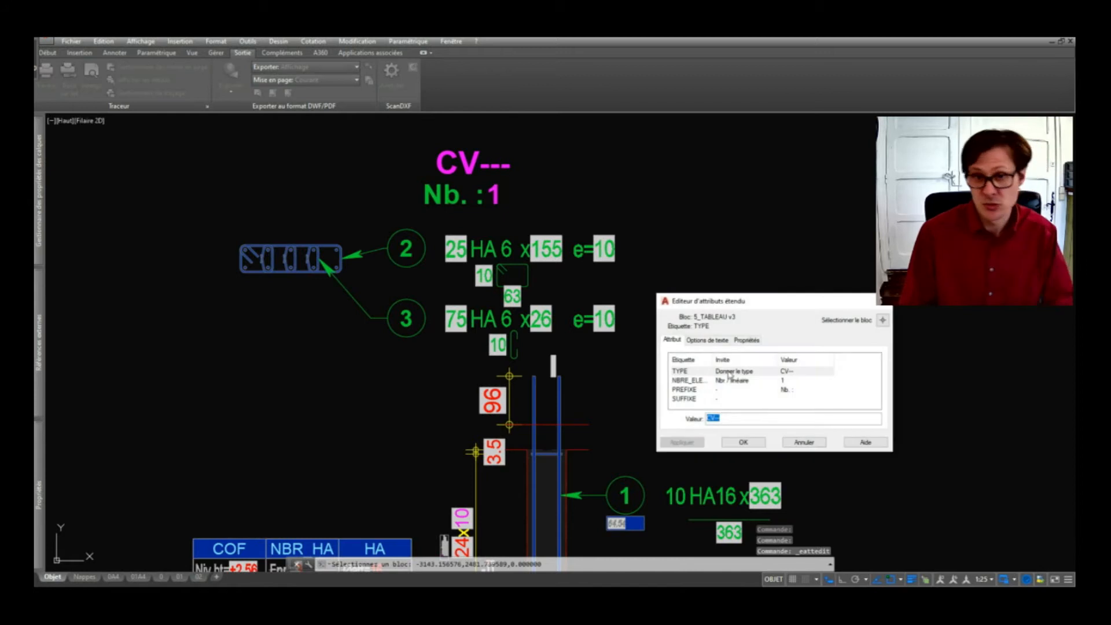
click(747, 443)
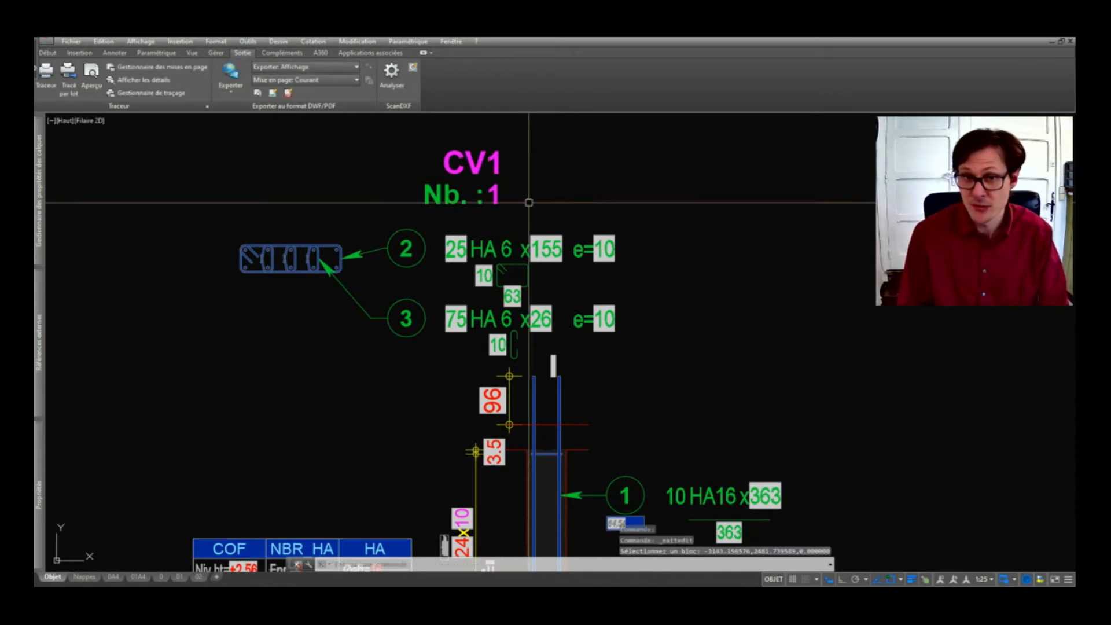
double_click(498, 196)
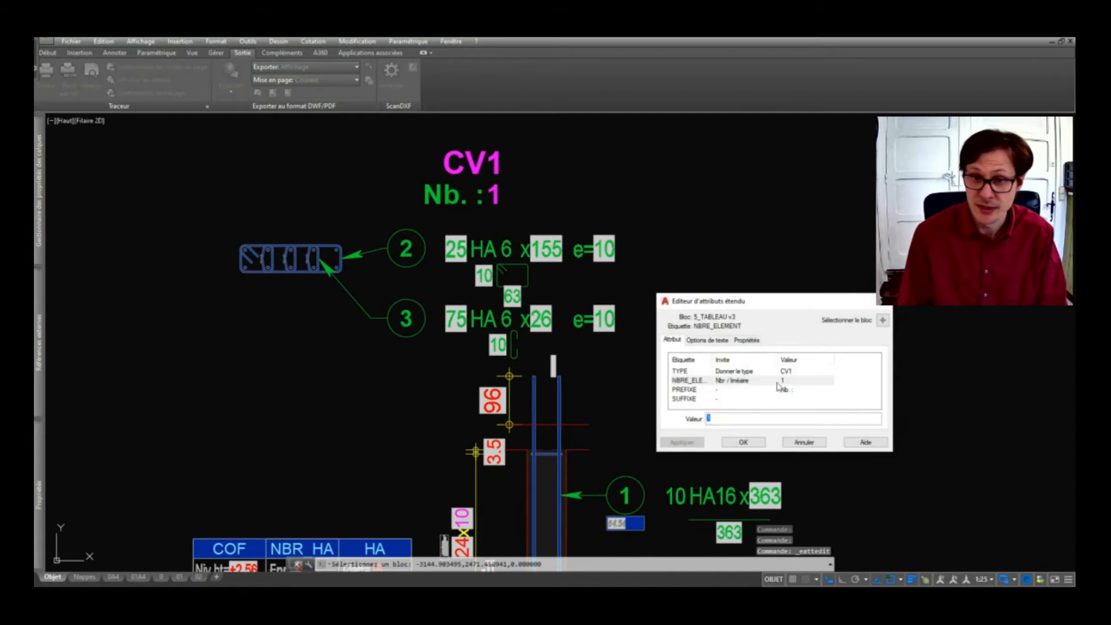
click(745, 443)
Update the fields of all the CV1 tie's blocks with METTREAJOURCHAMP
scroll(488, 247, down, 4)
text(METTREAJOURCHAMP)
key(Return)
click(536, 204)
click(395, 426)
key(Return)
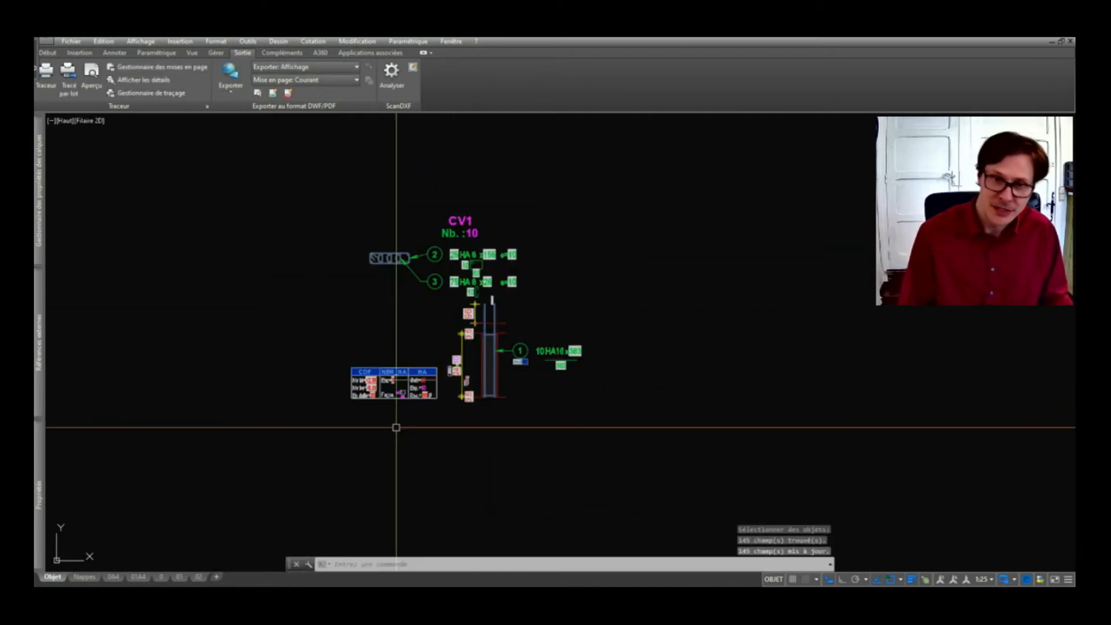
Run POIDS_ARMATURES on the CV1 tie for the POIDS_HA attribute and place the weight table beside the rebar drawing
key(Return)
click(580, 224)
click(304, 445)
key(Return)
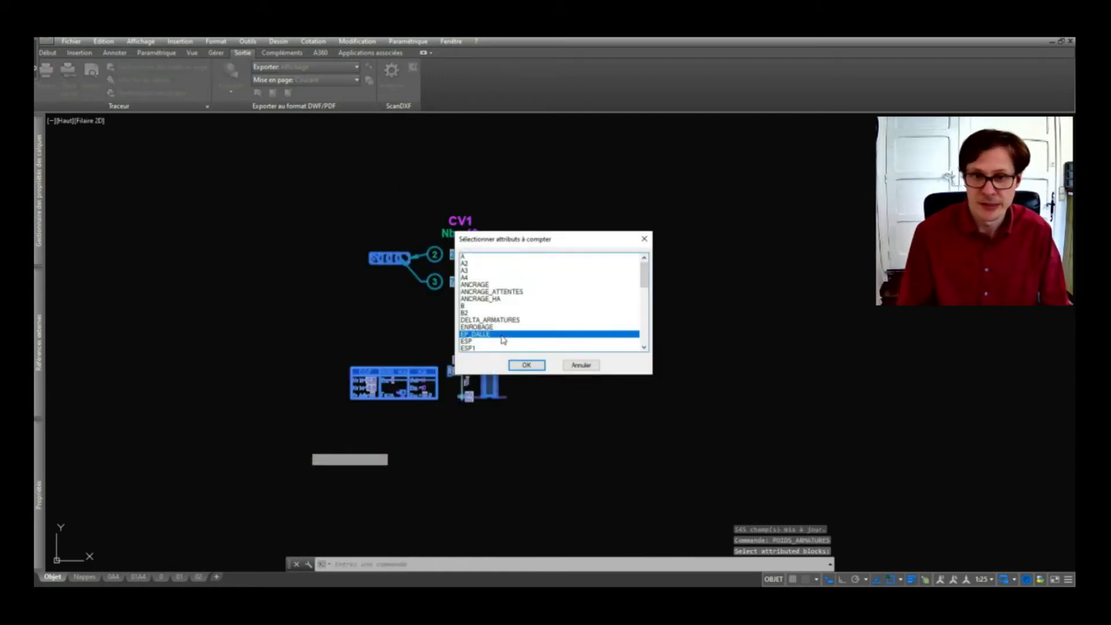
key(Return)
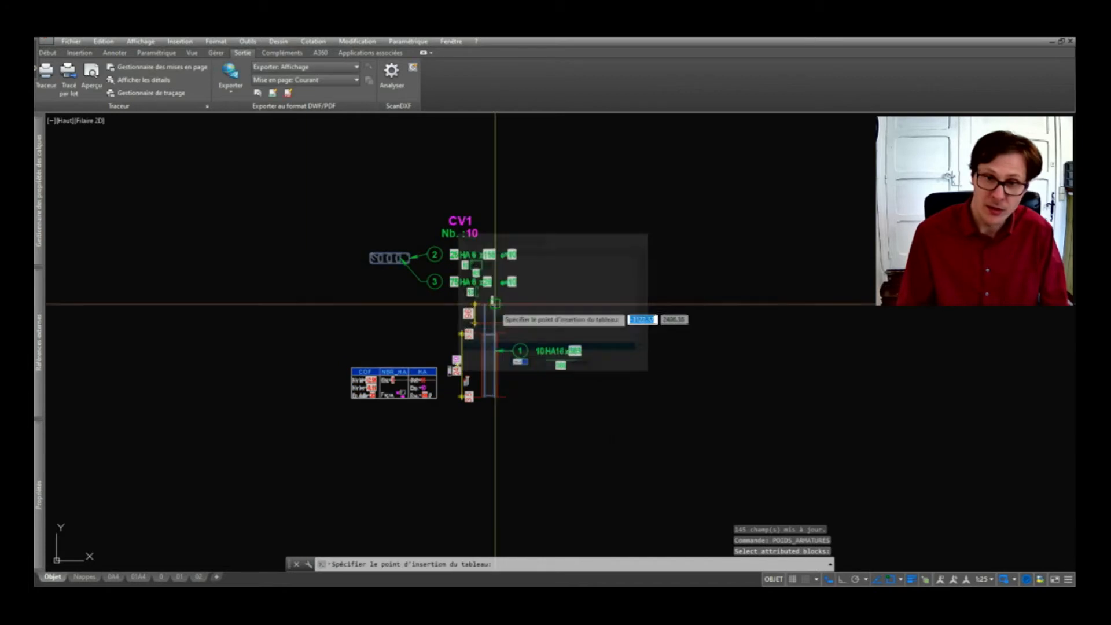
click(538, 264)
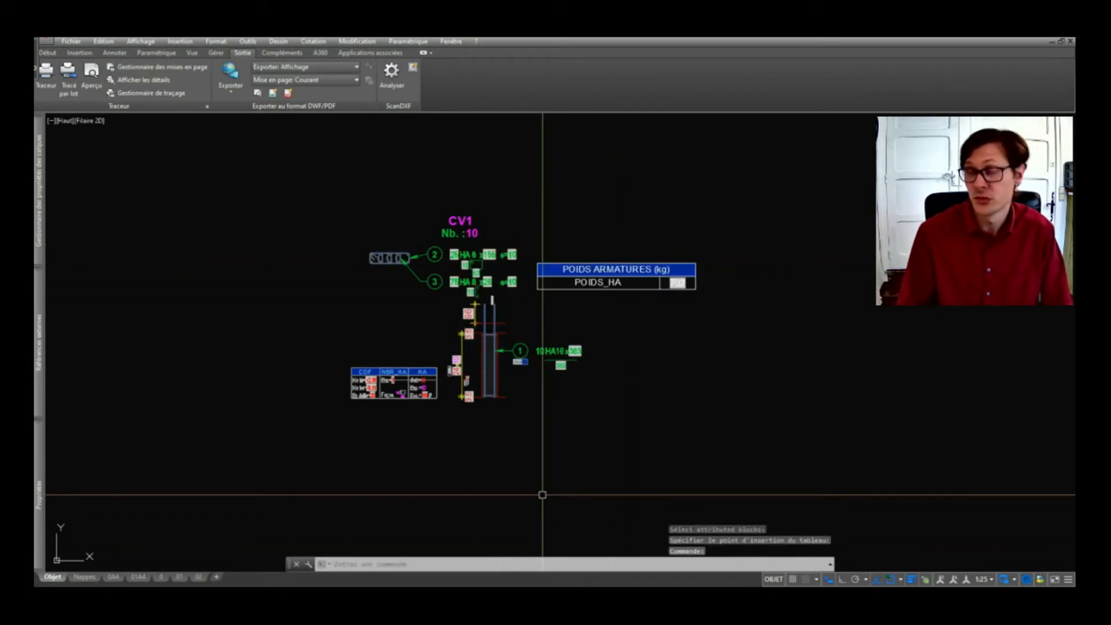
Copy the complete CV1 tie twice, placing the copies one under the other below the original
click(331, 197)
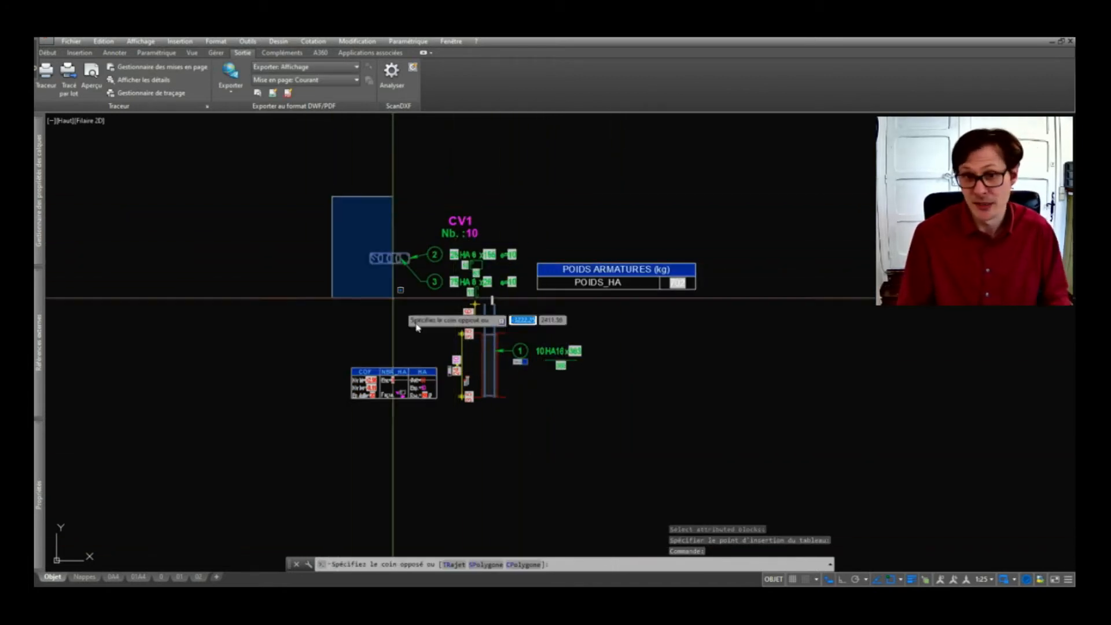
click(610, 434)
text(co)
key(Return)
click(536, 336)
scroll(535, 301, down, 6)
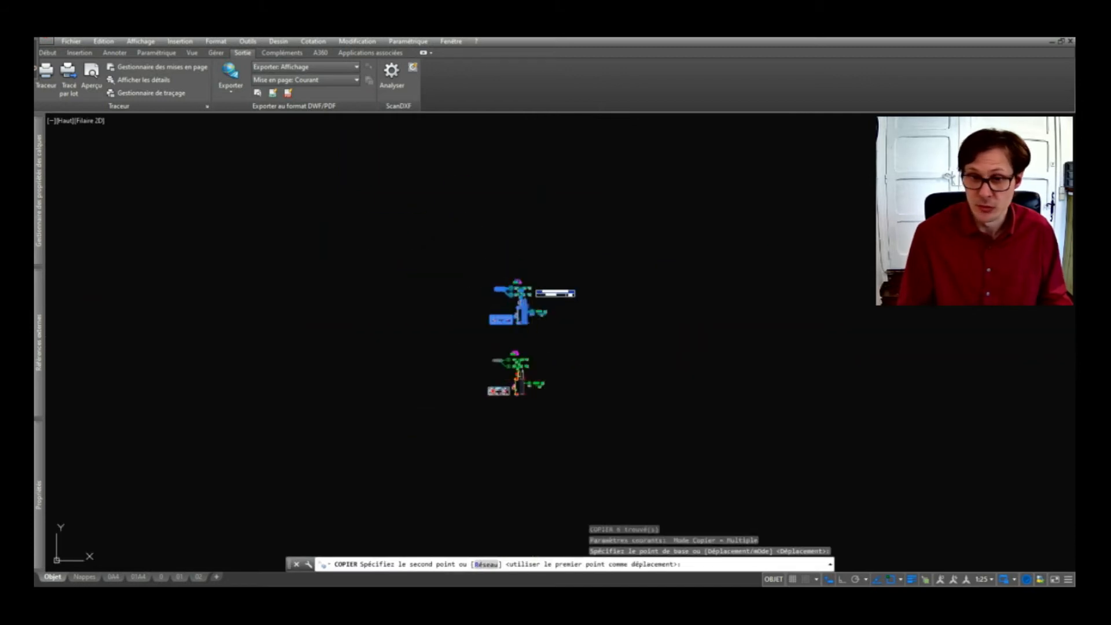
click(538, 379)
click(537, 451)
key(Return)
Set the middle copy's anchorage type (TYPE_ANCRAGE) to Armatures arrêtées, Sous dalle, with 2 éclisses, and deselect the blocks
scroll(467, 337, up, 4)
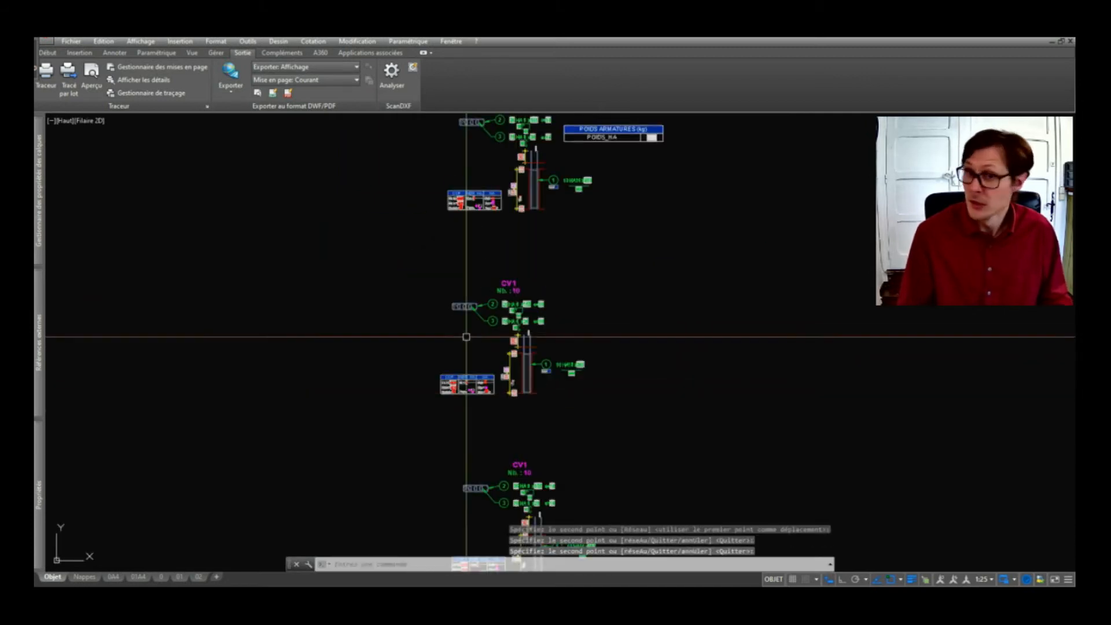
scroll(467, 341, up, 5)
click(487, 378)
click(472, 424)
middle_drag(513, 419, 455, 415)
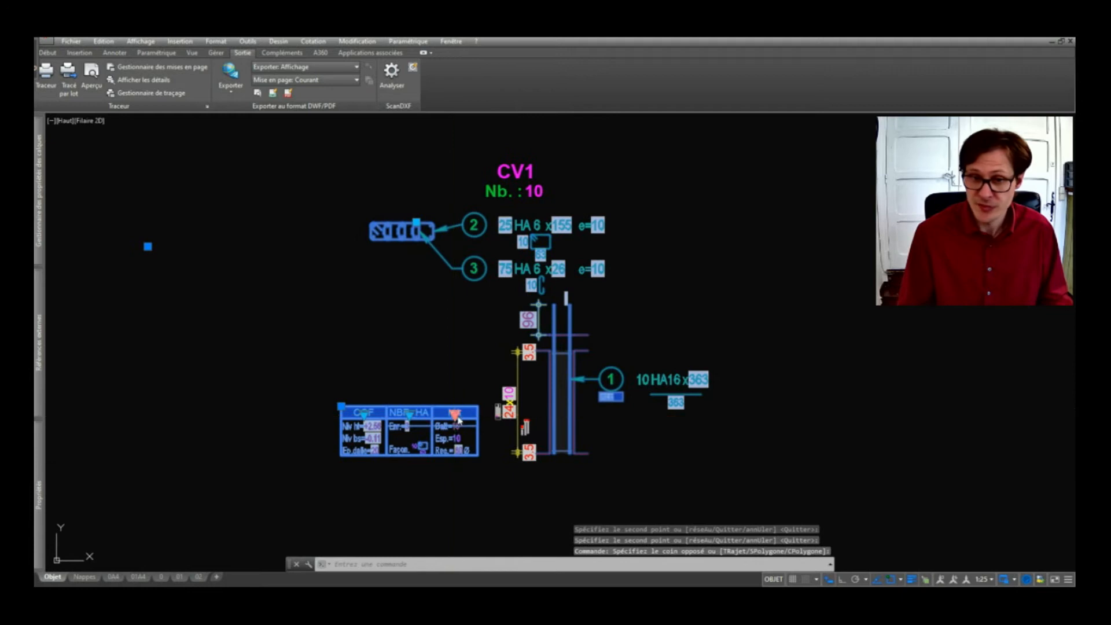
click(456, 416)
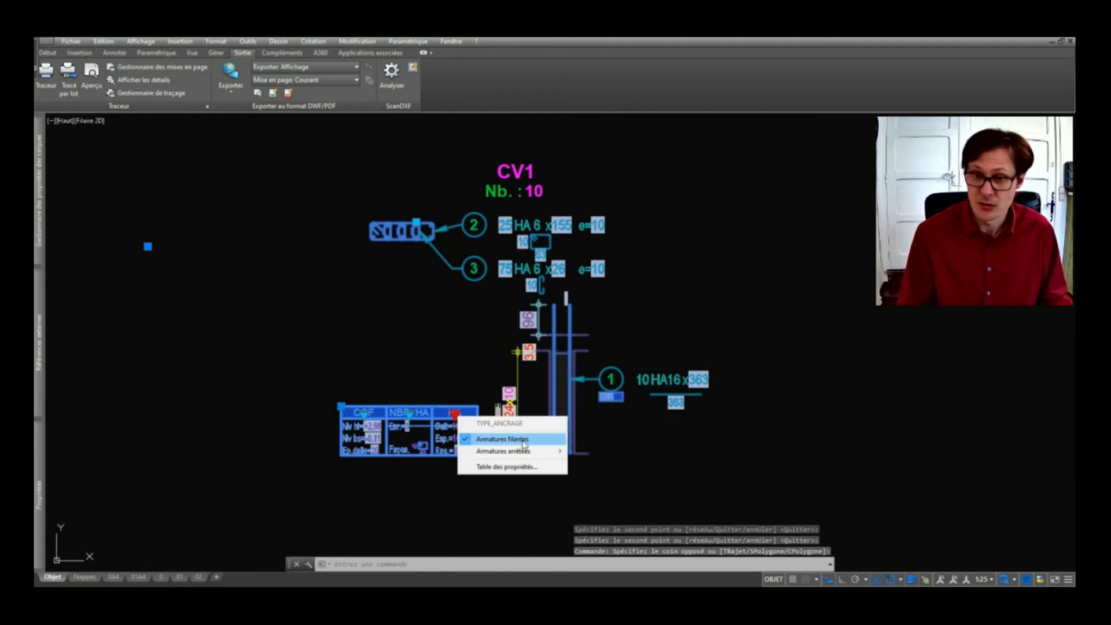
mouse_move(526, 453)
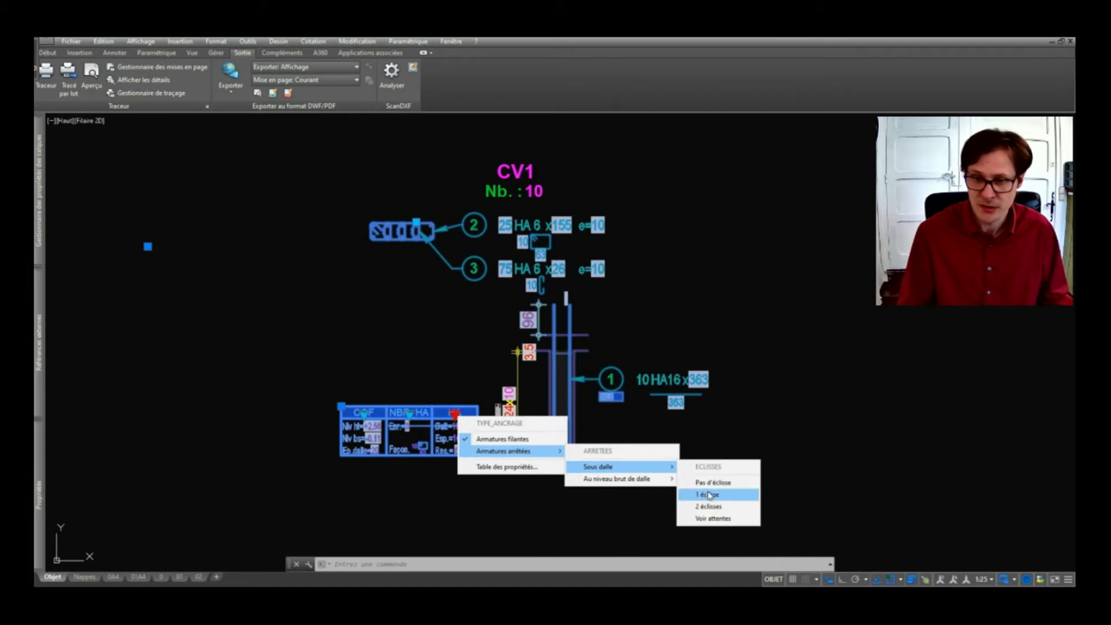
click(717, 507)
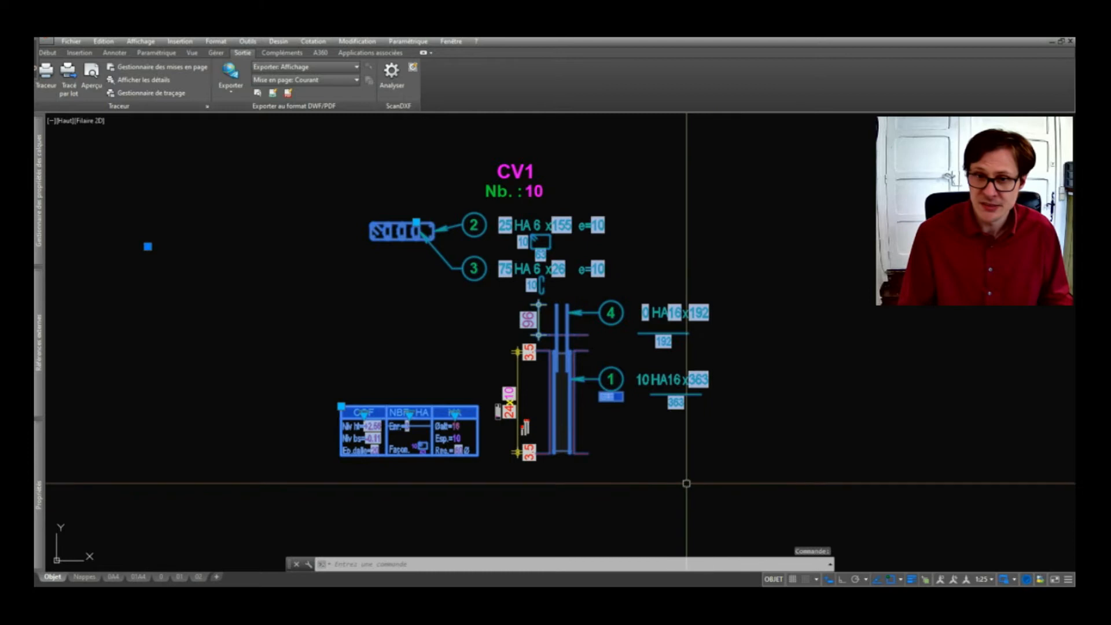
key(Escape)
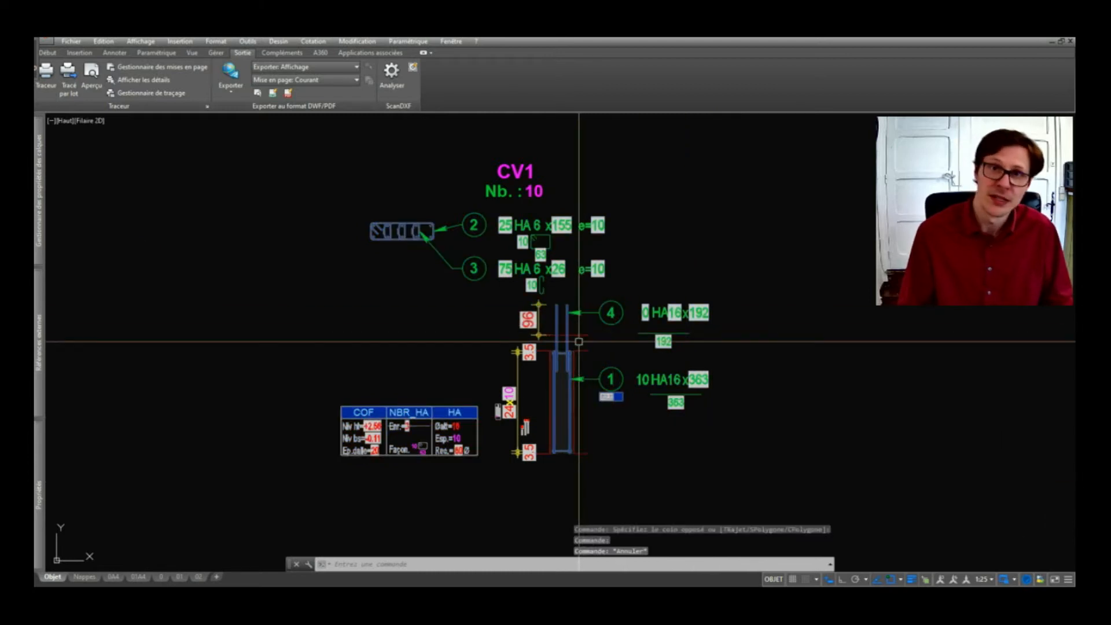
Update the fields of the middle copy's blocks twice to refresh its bar quantities and lengths
key(Return)
click(727, 293)
click(377, 479)
key(Return)
key(Return)
click(727, 306)
click(429, 478)
key(Return)
scroll(707, 412, up, 2)
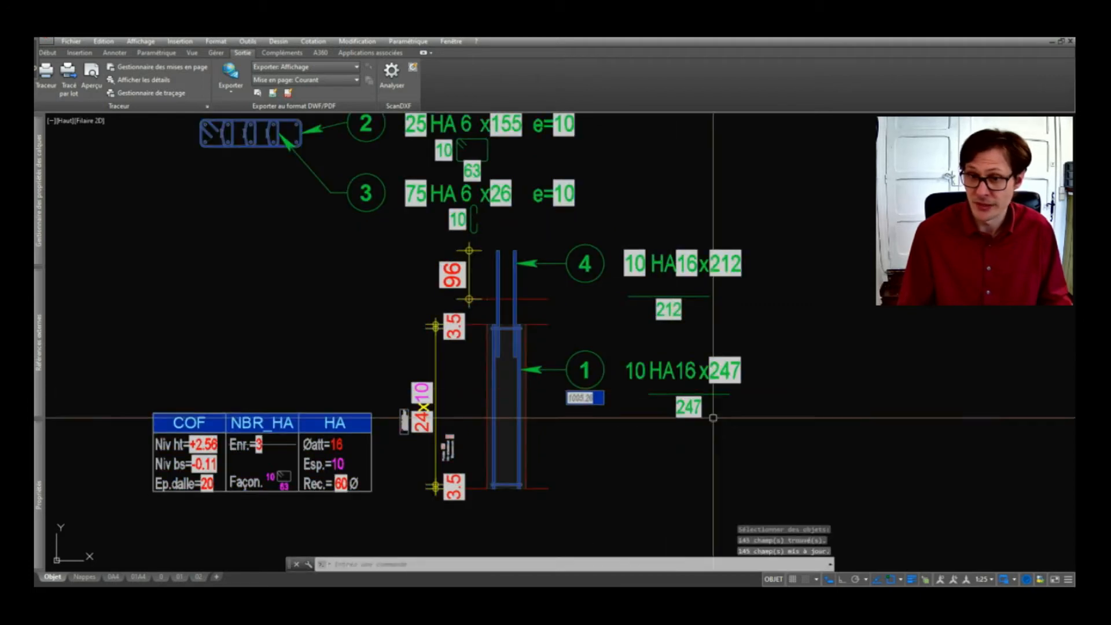
Set the middle copy's reinforcement to 8 bars (NBR_HA) of 12 diameter
scroll(653, 409, down, 2)
click(476, 191)
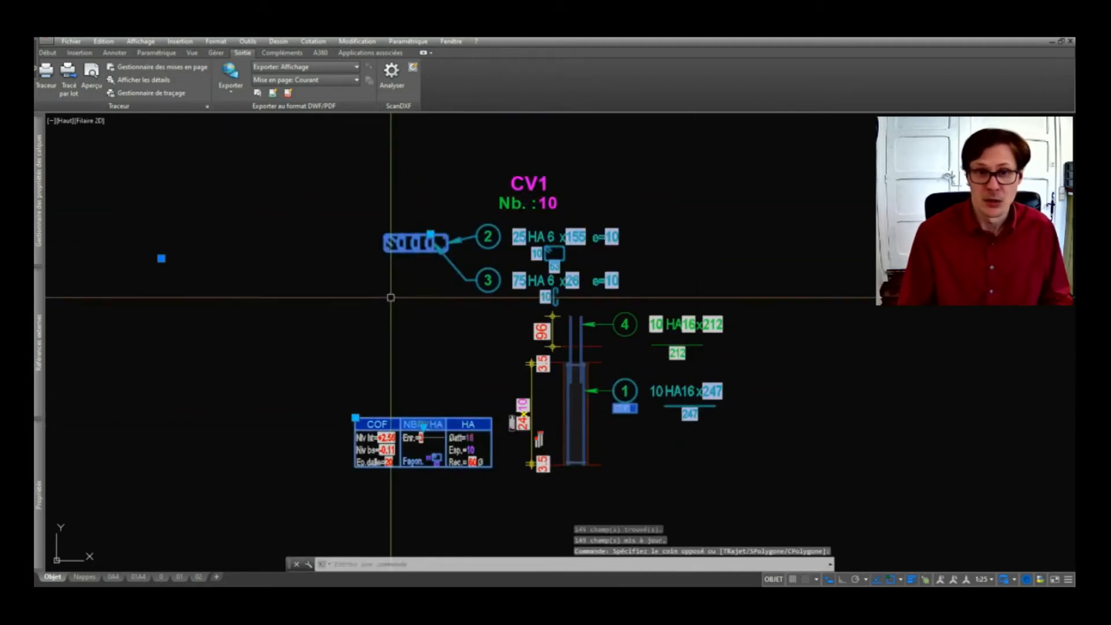
click(424, 426)
mouse_move(507, 276)
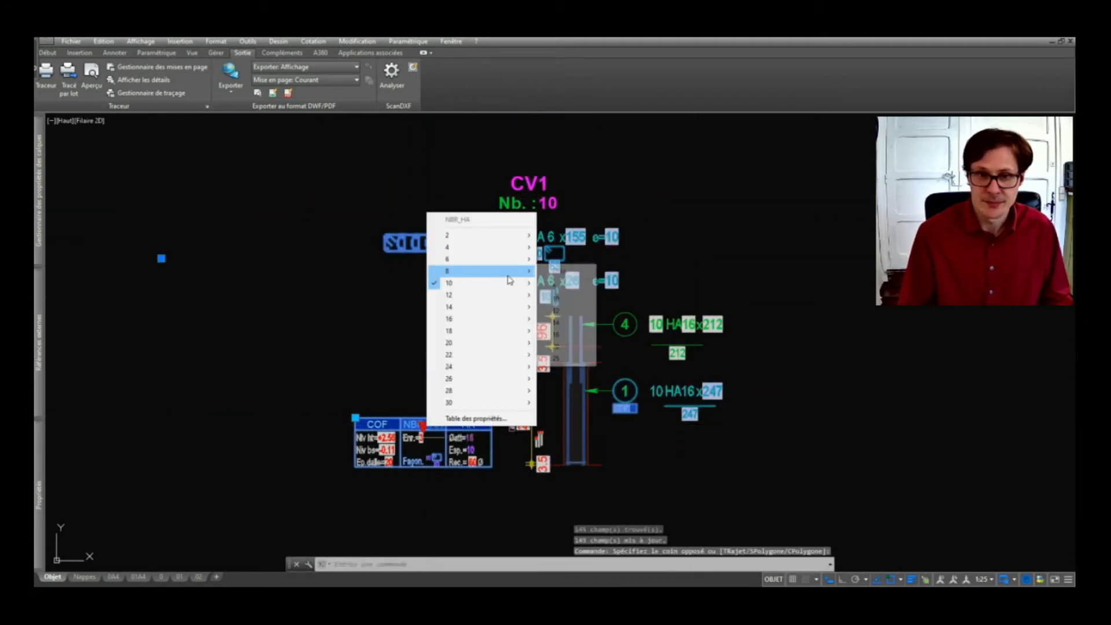
click(557, 311)
Update the middle copy's fields repeatedly with METTREAJOURCHAMP to apply the new bar number and diameter throughout the tie
text(METTREAJOURCHAMP)
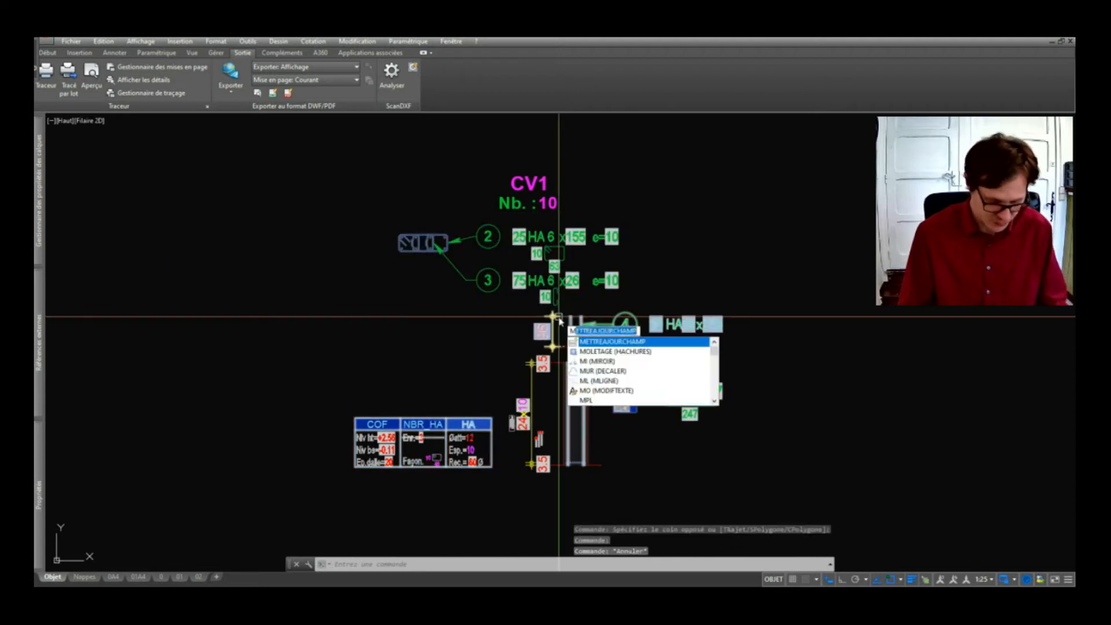
key(Return)
click(744, 241)
click(537, 365)
click(772, 237)
click(371, 510)
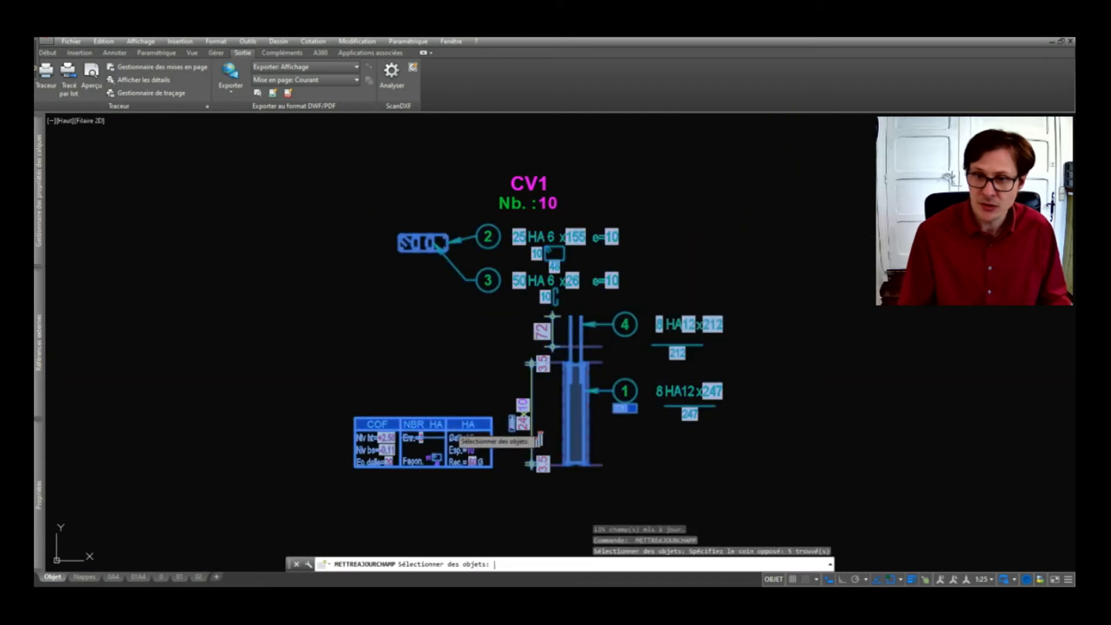
key(Return)
scroll(628, 327, up, 2)
key(Return)
click(757, 236)
click(245, 472)
key(Return)
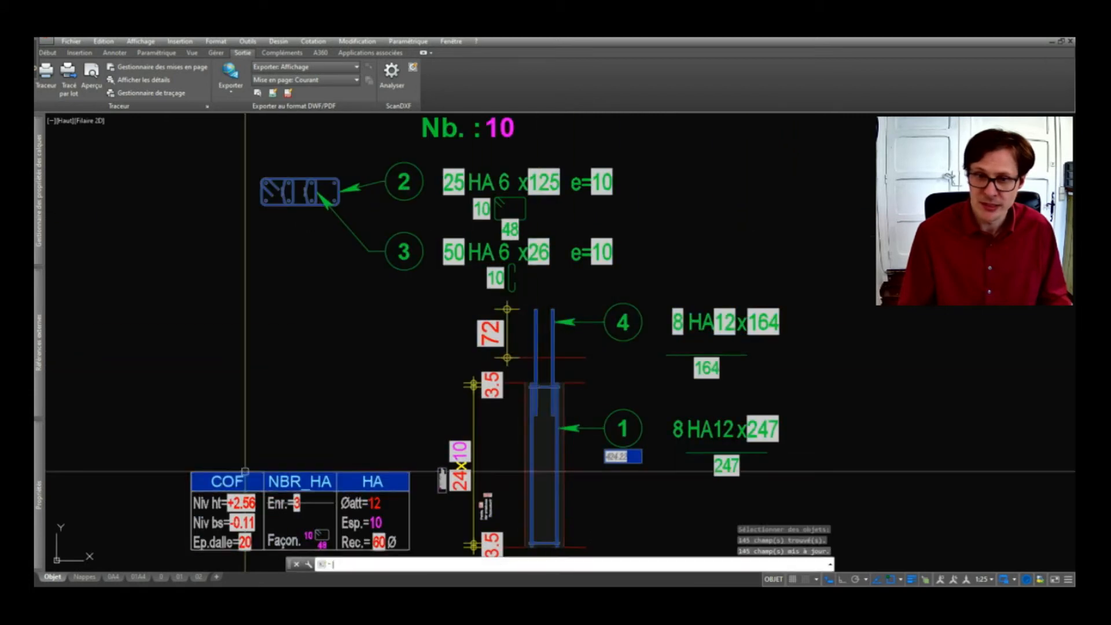
scroll(485, 350, down, 3)
scroll(409, 473, up, 5)
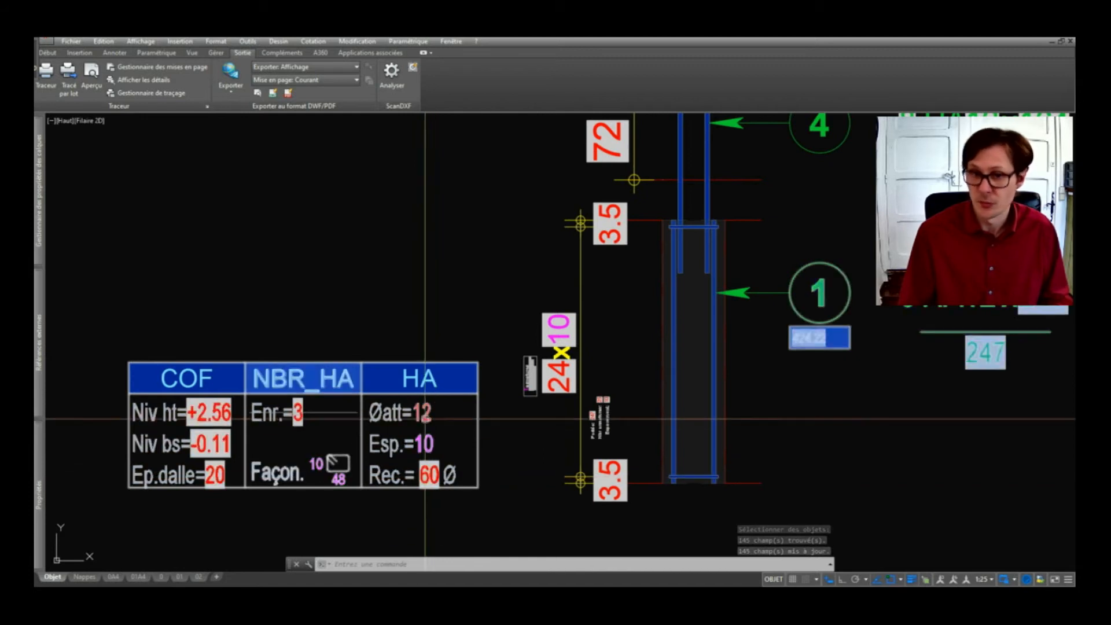
scroll(431, 412, up, 2)
scroll(431, 412, down, 4)
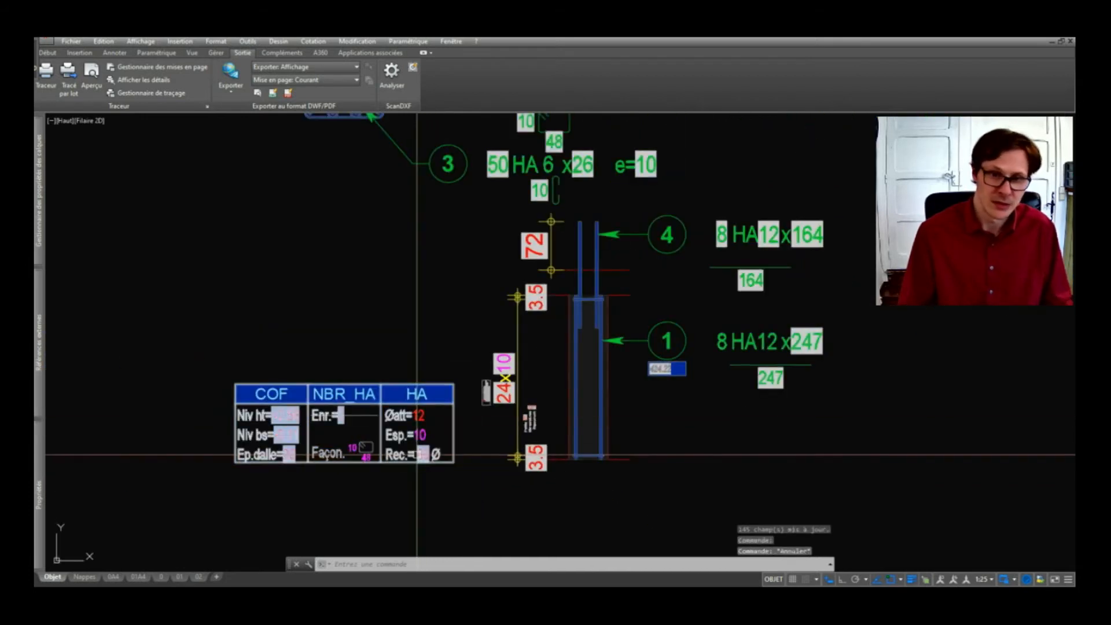
Set the starter bar diameter attribute (ØHA4, Øatt) in the middle copy's CV table to 14
key(Escape)
middle_drag(575, 315, 525, 356)
middle_drag(652, 407, 596, 415)
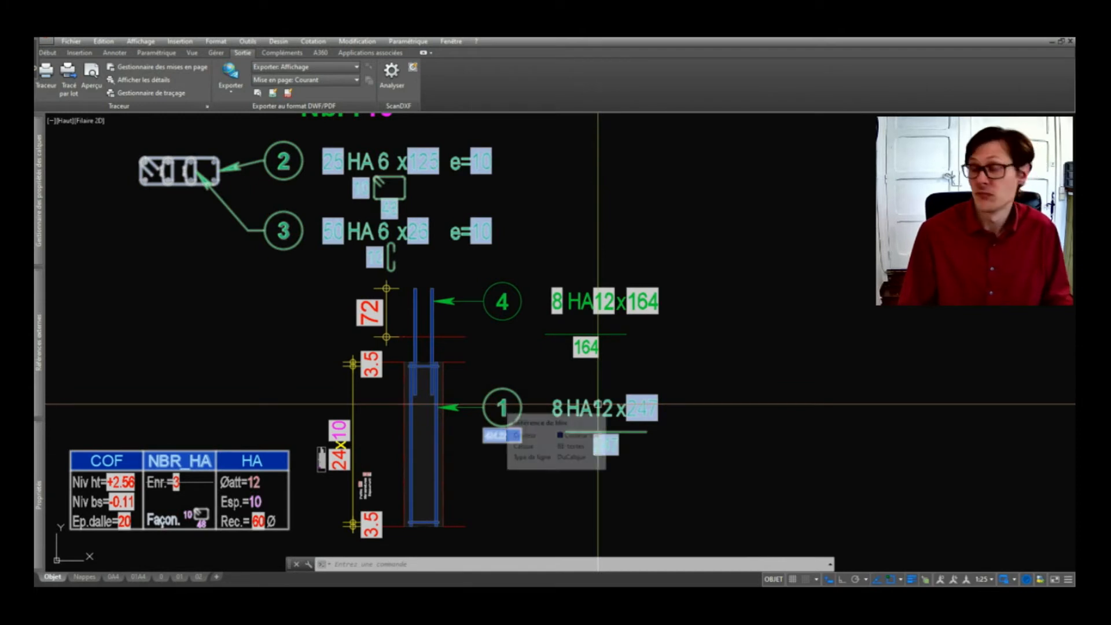
middle_drag(598, 367, 637, 316)
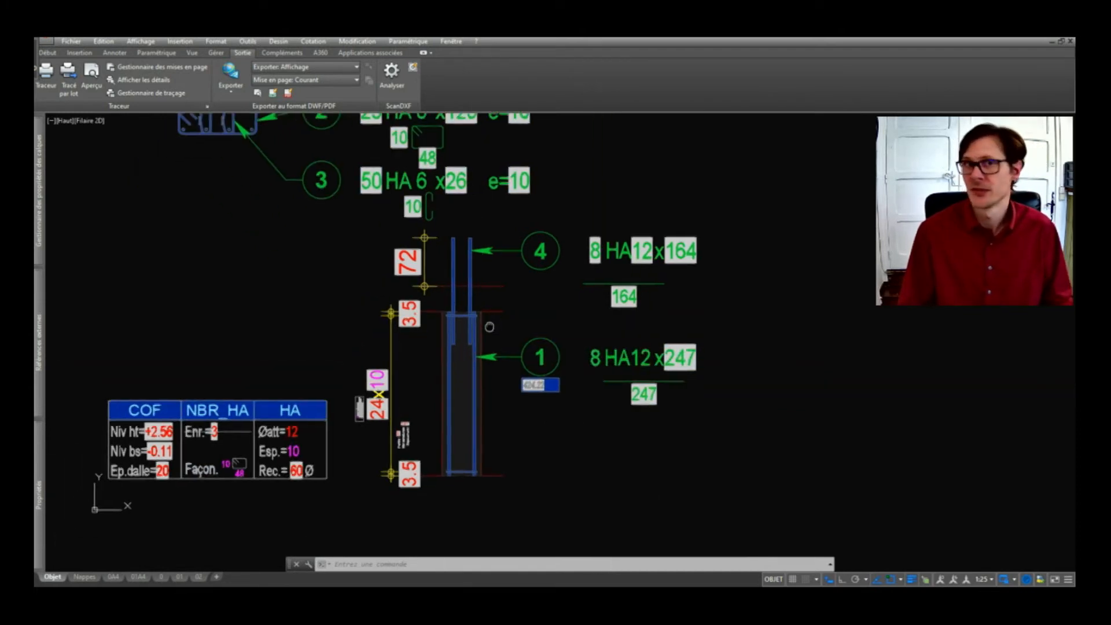
scroll(315, 437, up, 2)
double_click(322, 436)
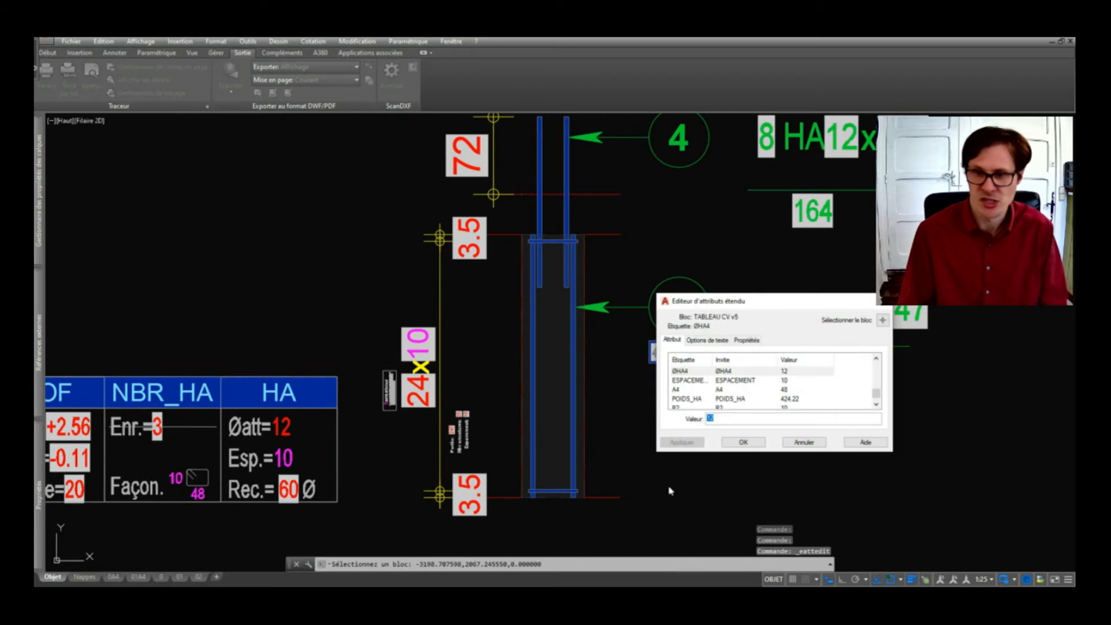
text(14)
click(743, 442)
Update the middle copy's fields with METTREAJOURCHAMP to apply the new starter bar diameter
text(met)
key(Return)
scroll(579, 442, down, 2)
click(772, 183)
click(414, 399)
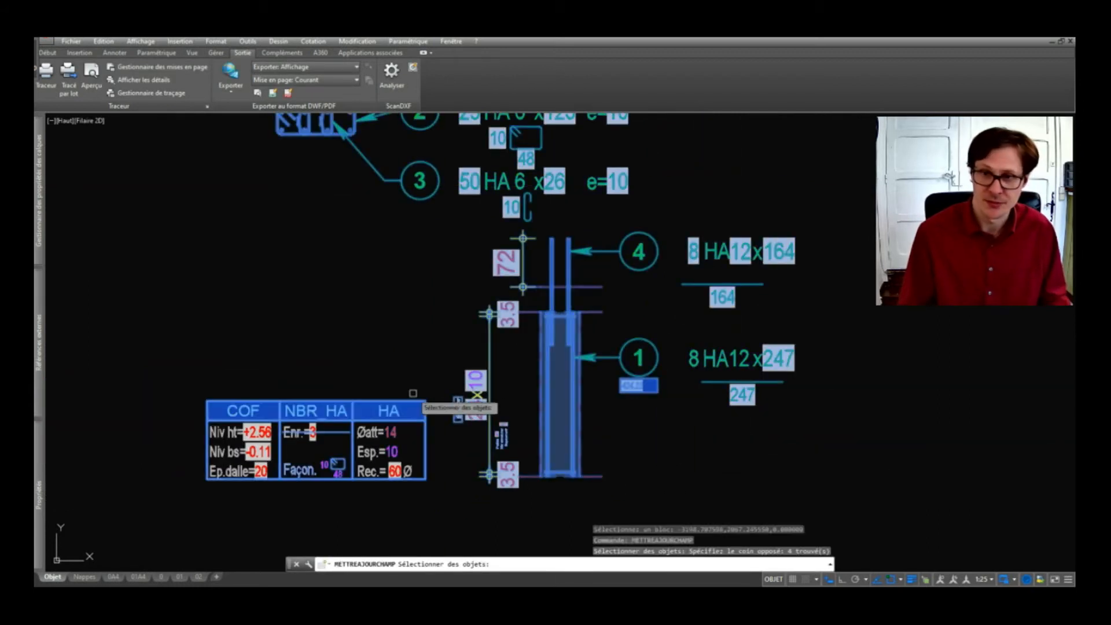
key(Return)
middle_drag(414, 392, 394, 454)
drag(662, 228, 475, 371)
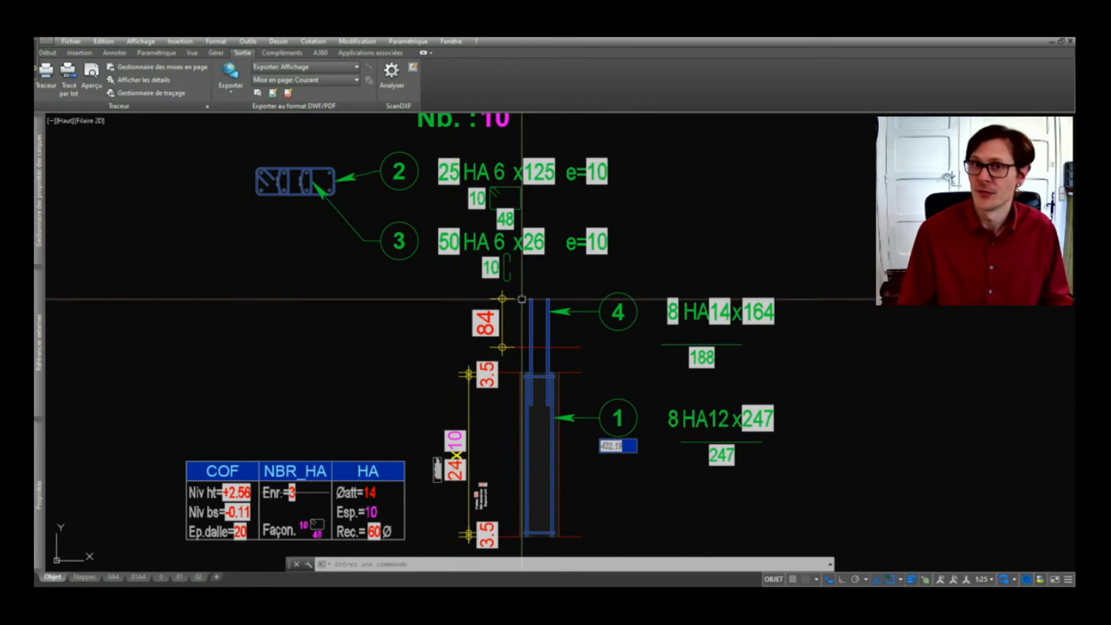
middle_drag(522, 300, 513, 343)
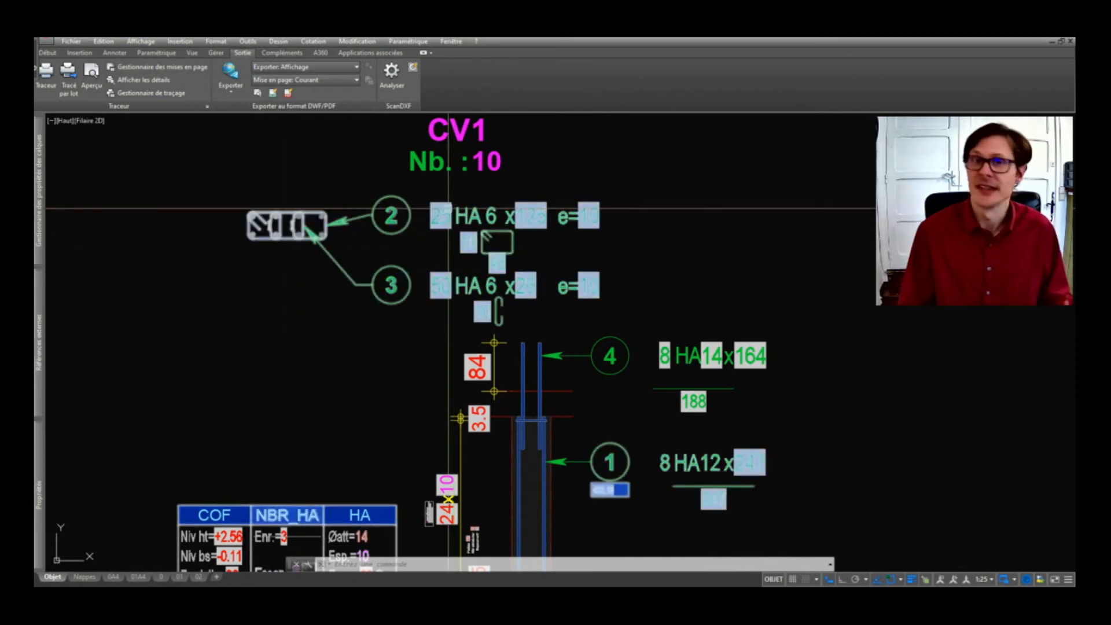
Rename the middle tie as CV2 and set its number of elements to 5
scroll(478, 142, down, 2)
double_click(463, 149)
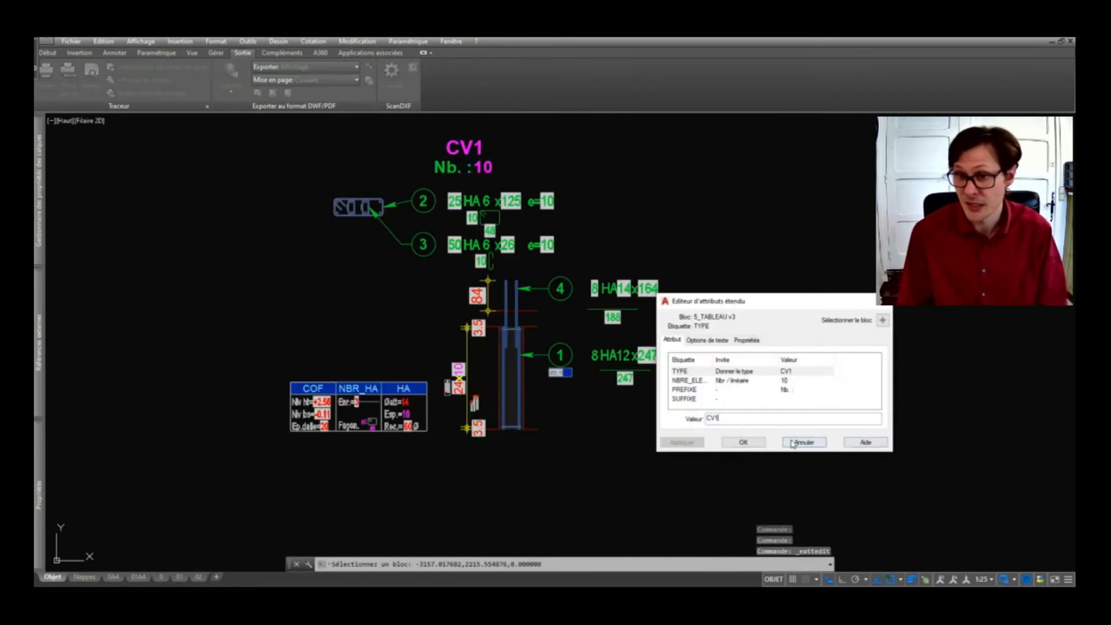
text(2)
click(741, 444)
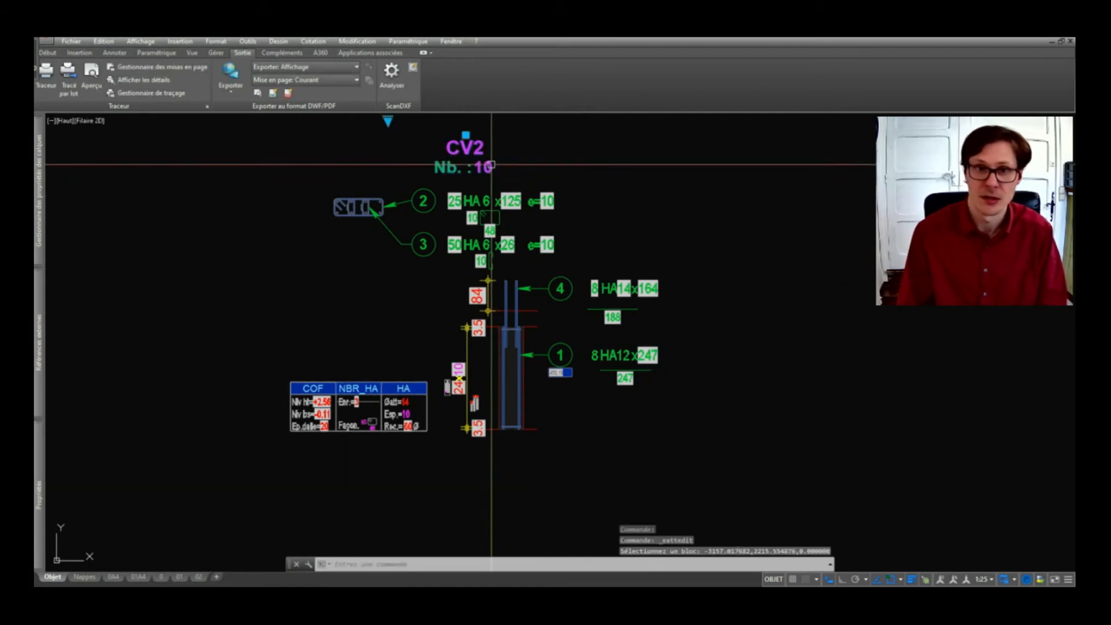
double_click(491, 166)
key(Return)
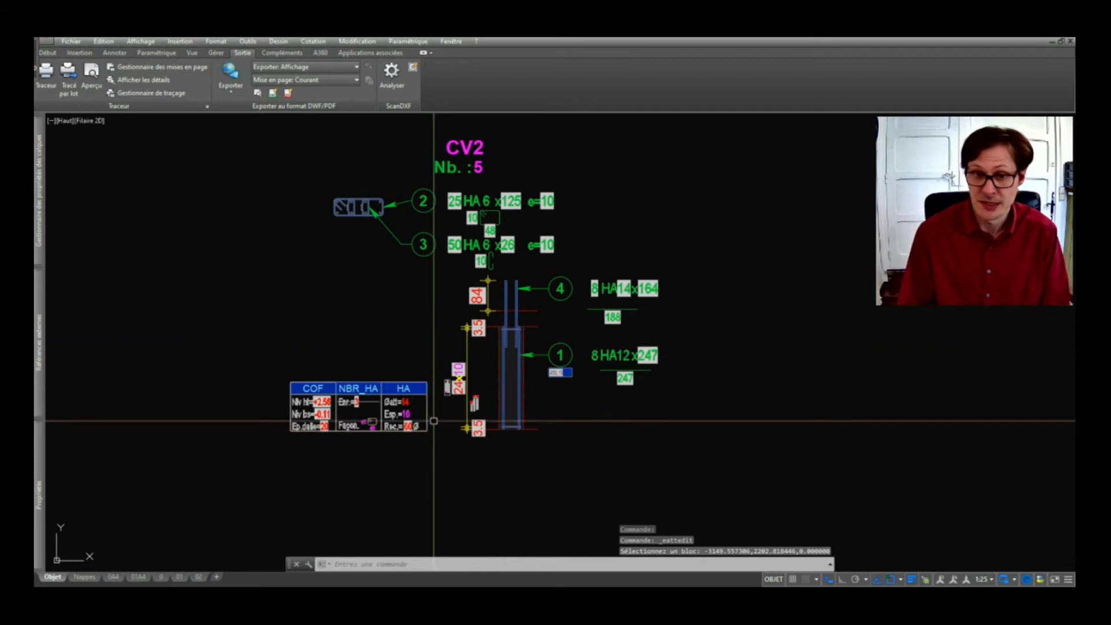
Select the lowest copy's blocks and set its reinforcement (NBR_HA) to 20 bars of 20 diameter
scroll(419, 308, down, 5)
scroll(449, 489, up, 5)
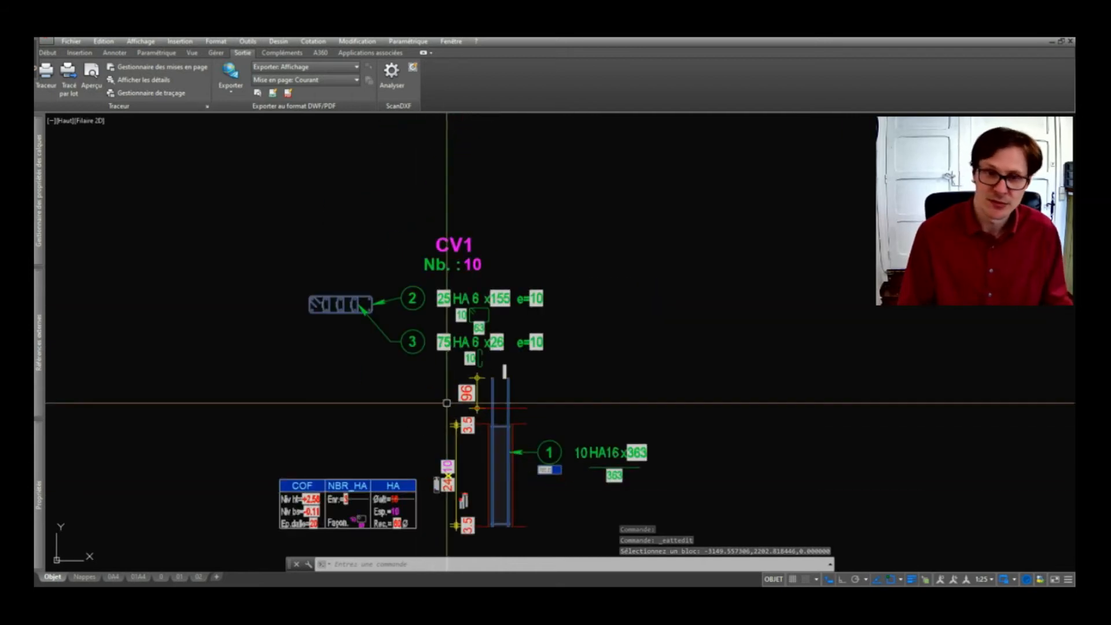
click(392, 285)
click(306, 367)
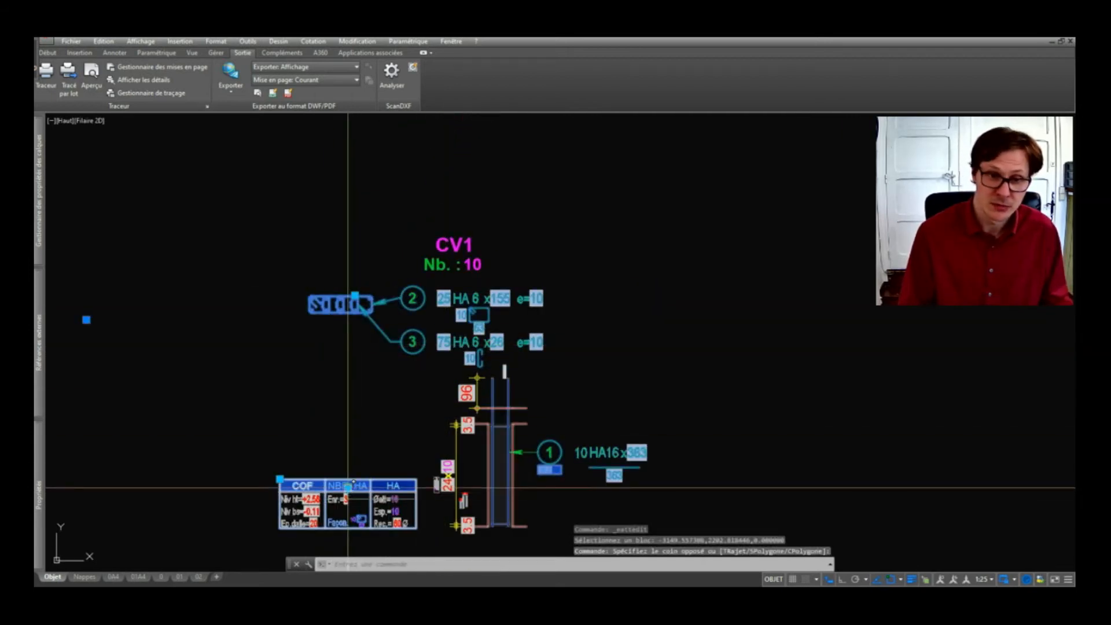
click(349, 485)
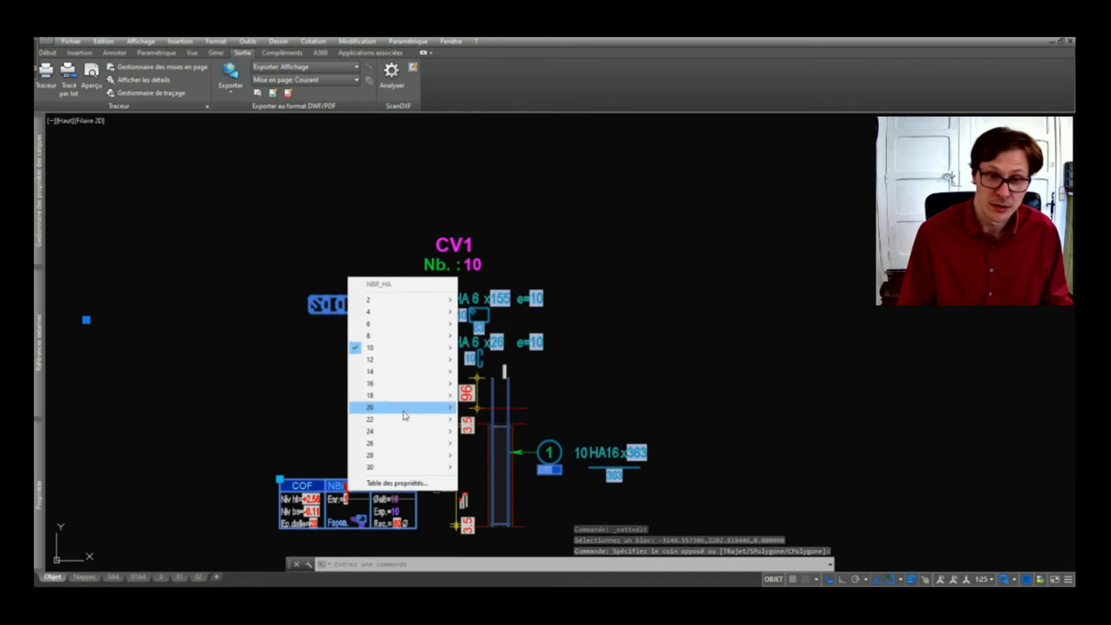
mouse_move(454, 424)
click(506, 482)
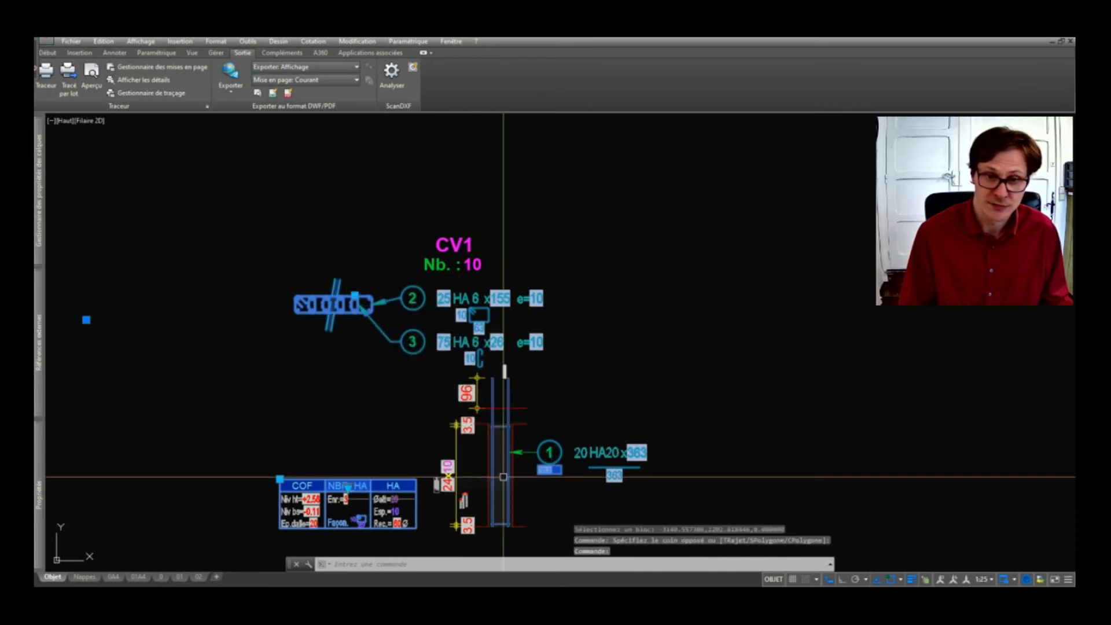
Set the lowest copy's TYPE_ANCRAGE to Armatures arrêtées, Au niveau brut de dalle, with 1 U en tête, and deselect the blocks
middle_drag(394, 476, 405, 377)
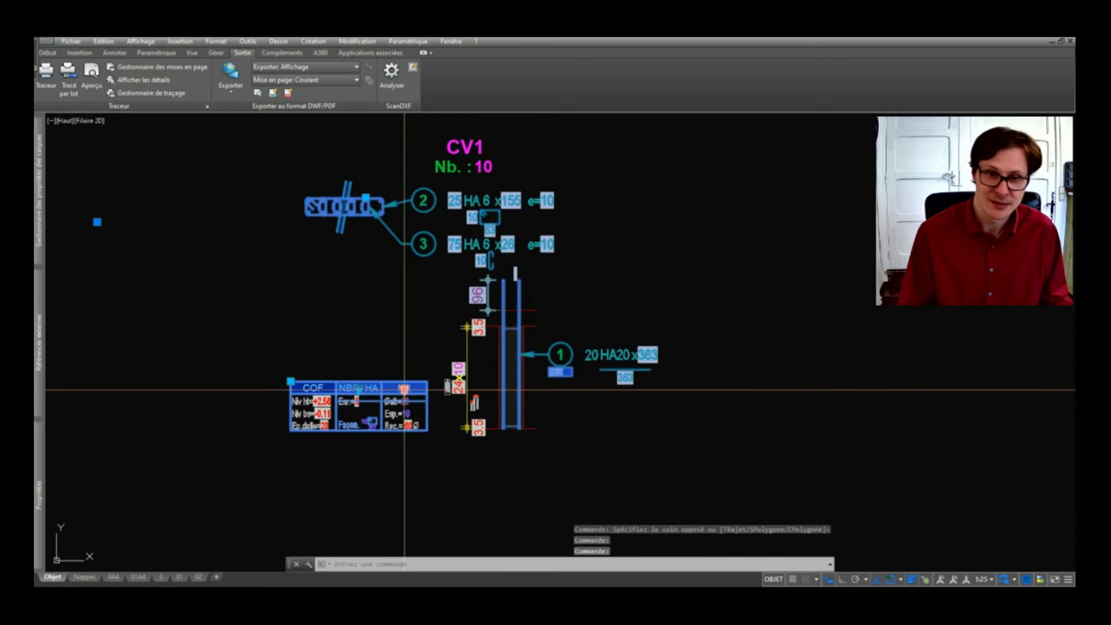
click(404, 389)
mouse_move(565, 456)
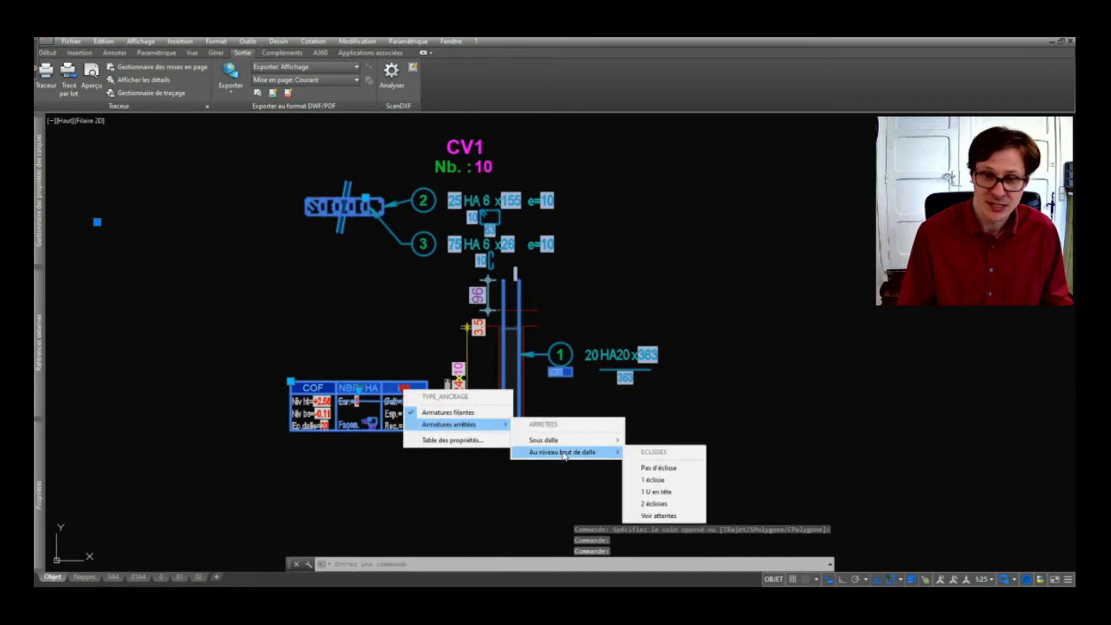
click(680, 493)
key(Escape)
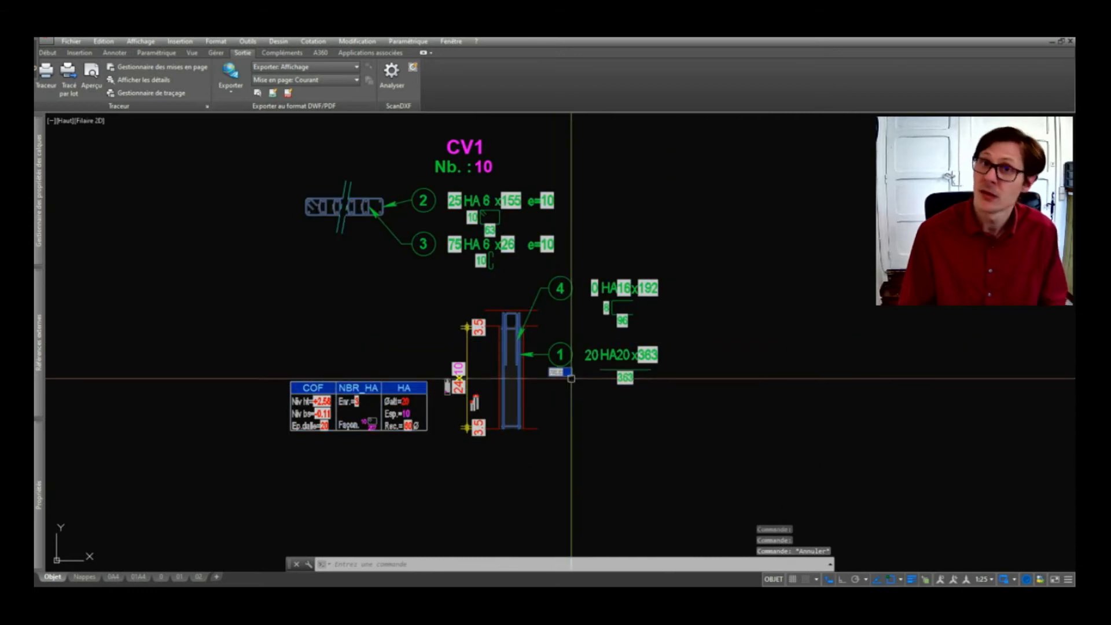
Update the fields of the lowest copy's blocks twice to refresh its bar quantities and lengths
key(Return)
click(643, 217)
click(390, 405)
key(Return)
key(Return)
click(773, 203)
click(415, 406)
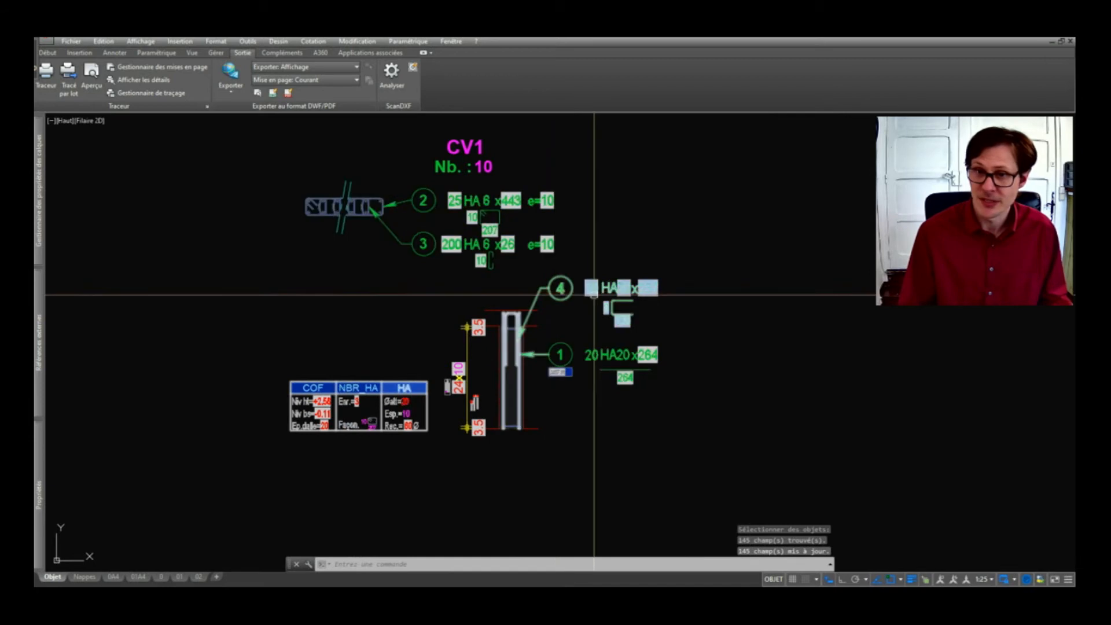
Review the lowest copy's bar annotations and run METTREAJOURCHAMP on its blocks two more times
scroll(608, 424, up, 3)
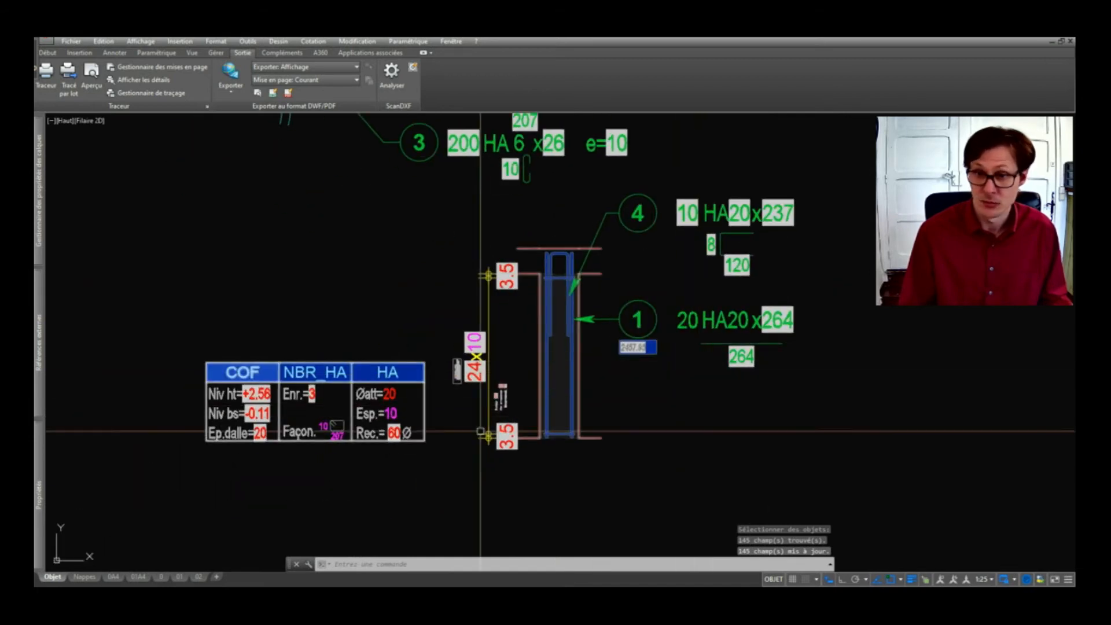
middle_drag(656, 268, 581, 357)
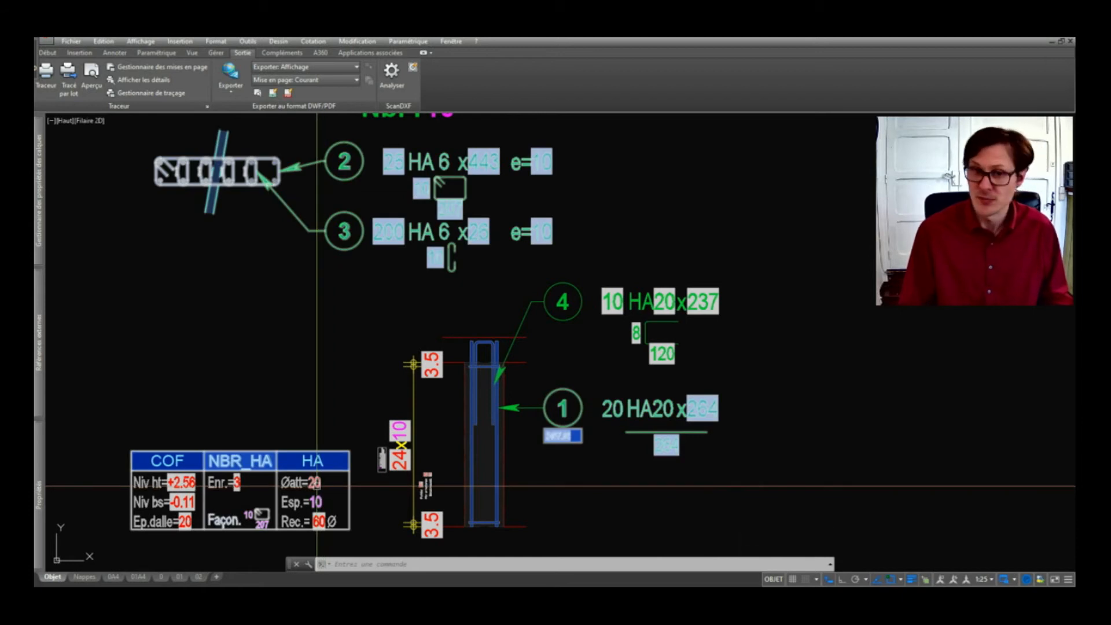
middle_drag(416, 262, 385, 327)
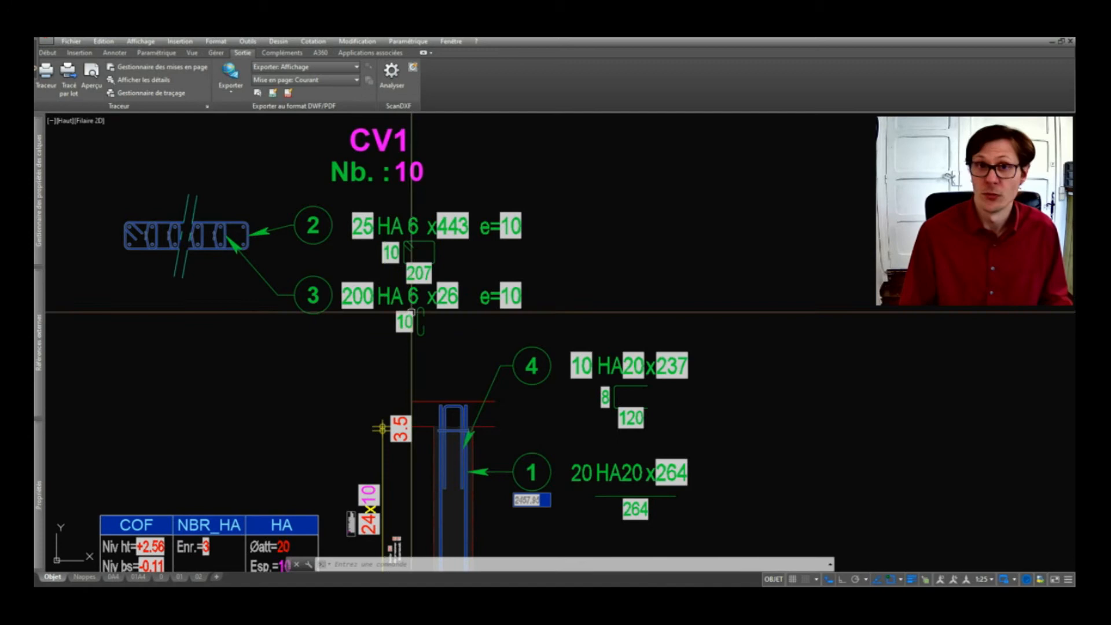
scroll(454, 306, down, 3)
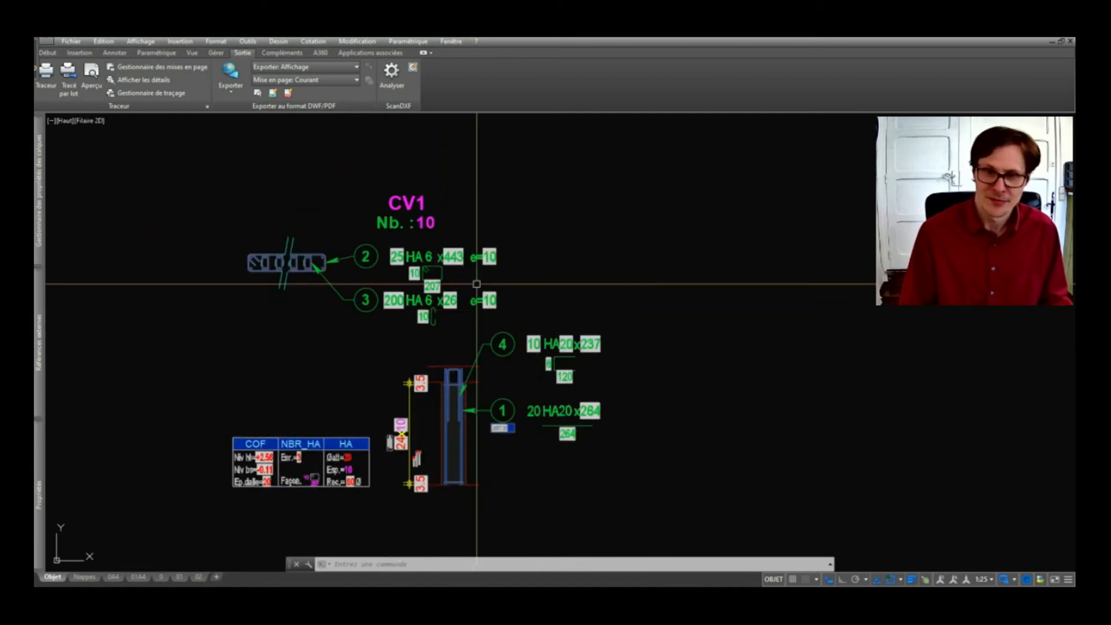
text(me)
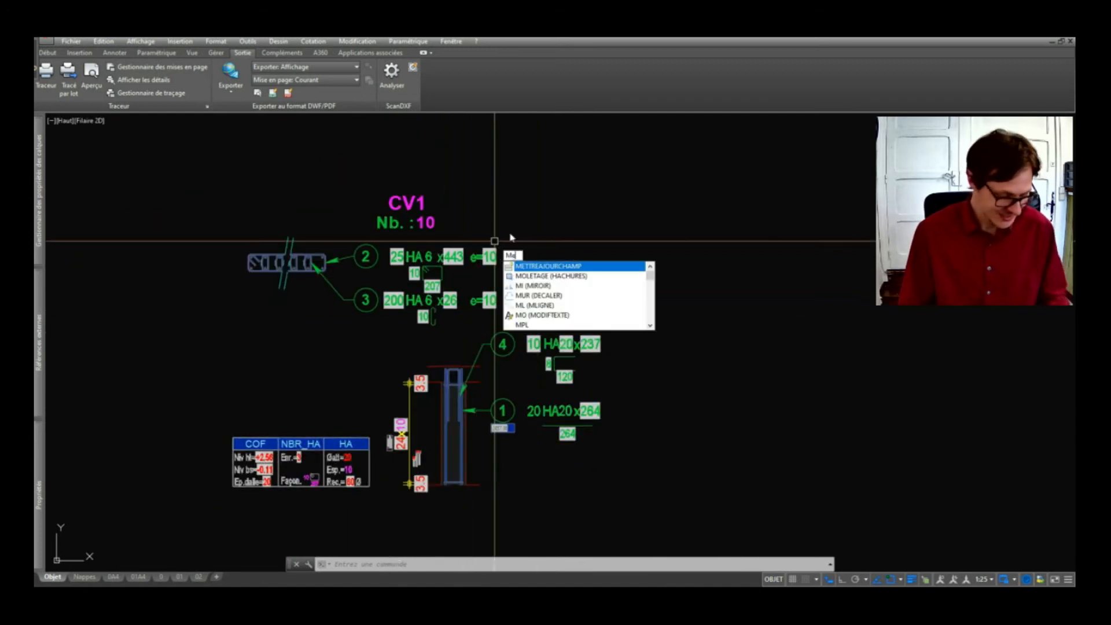
key(Return)
click(620, 159)
click(220, 477)
key(Return)
middle_drag(325, 385, 463, 316)
key(Return)
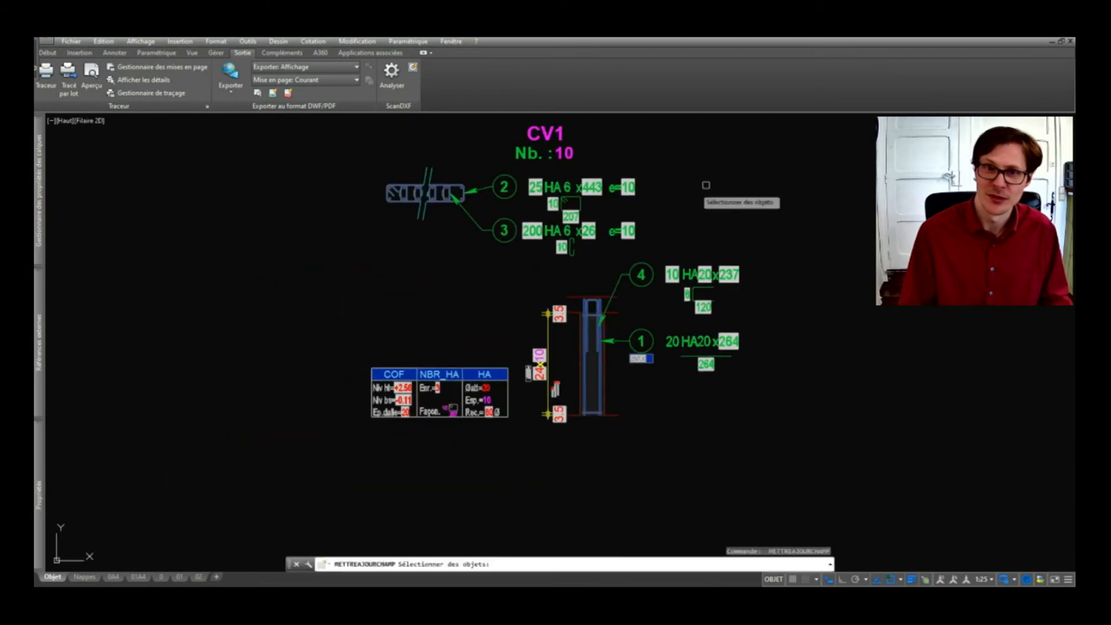
click(290, 446)
key(Return)
middle_drag(290, 446, 200, 520)
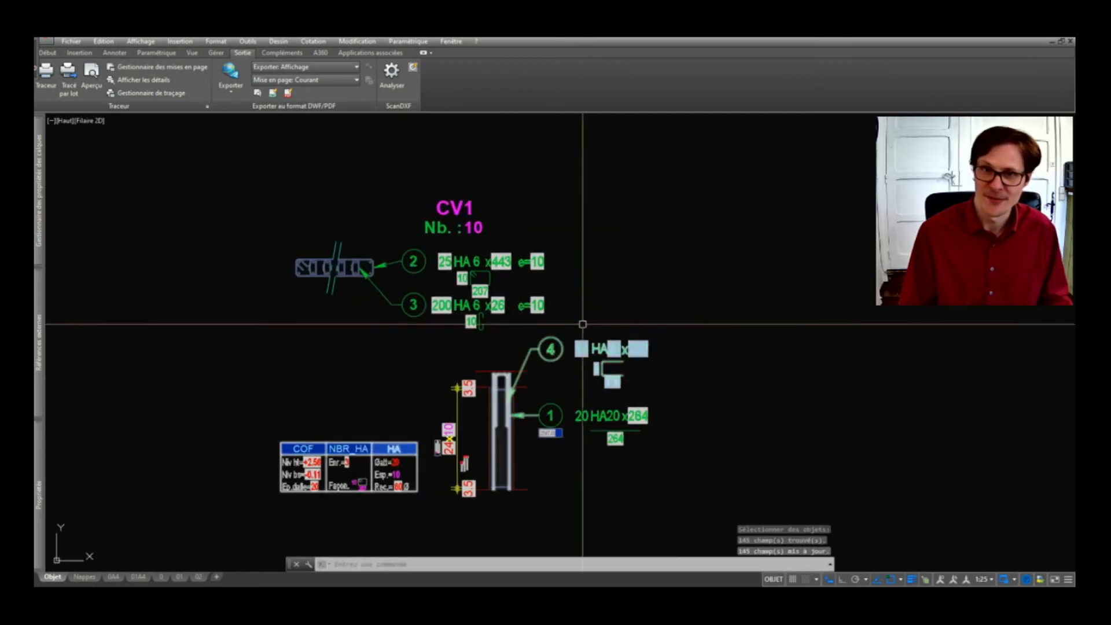
Rename the lowest tie as CV3 and set its number of elements to 2
double_click(468, 211)
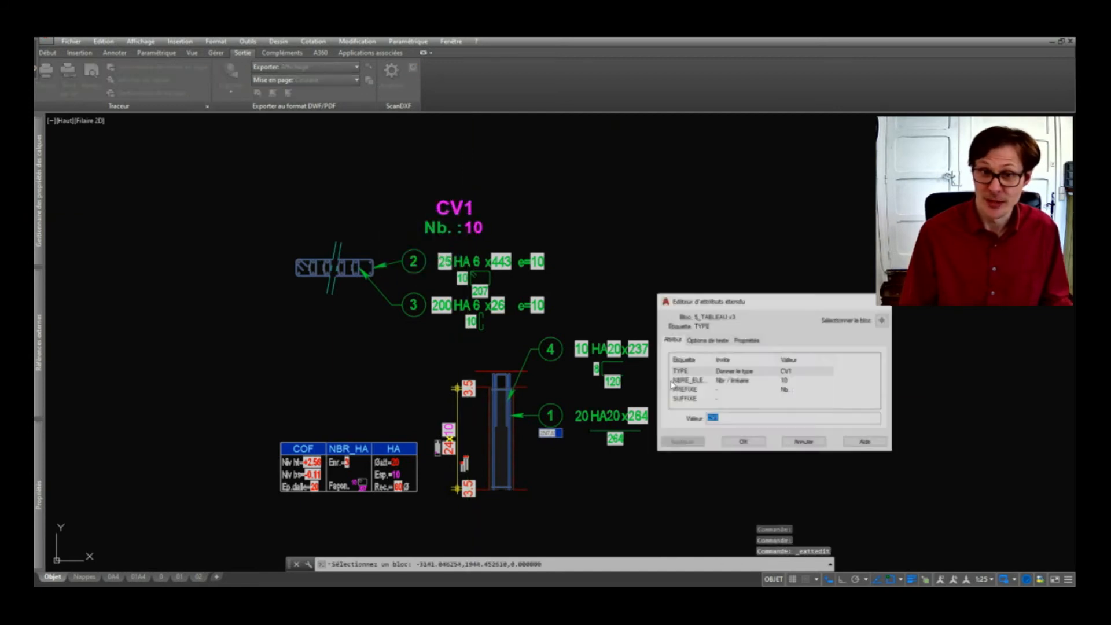
text(3)
click(744, 442)
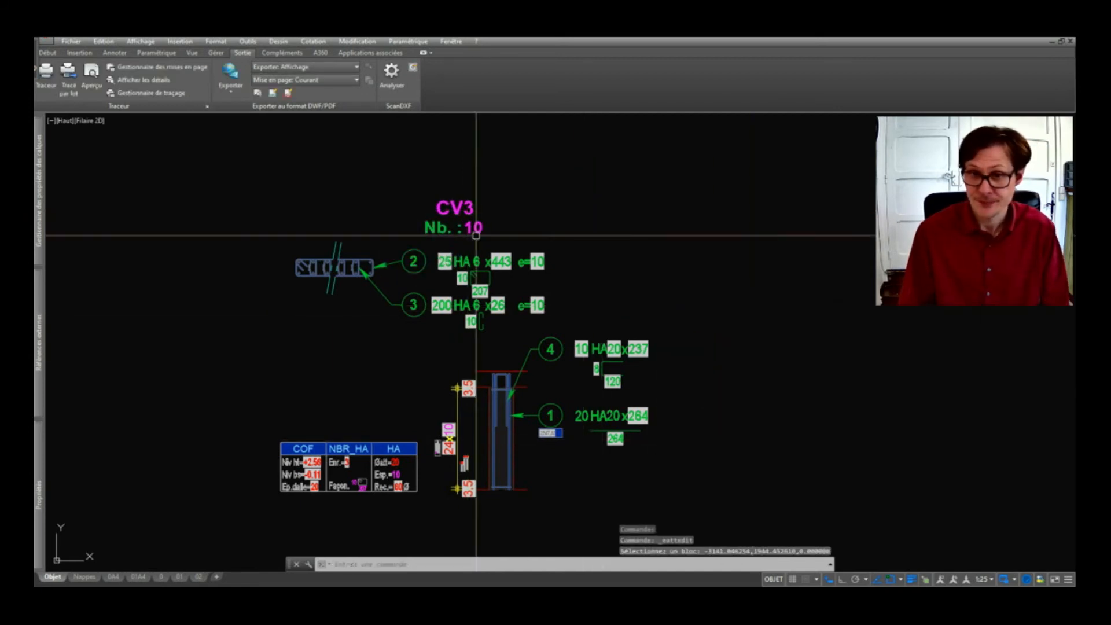
double_click(473, 229)
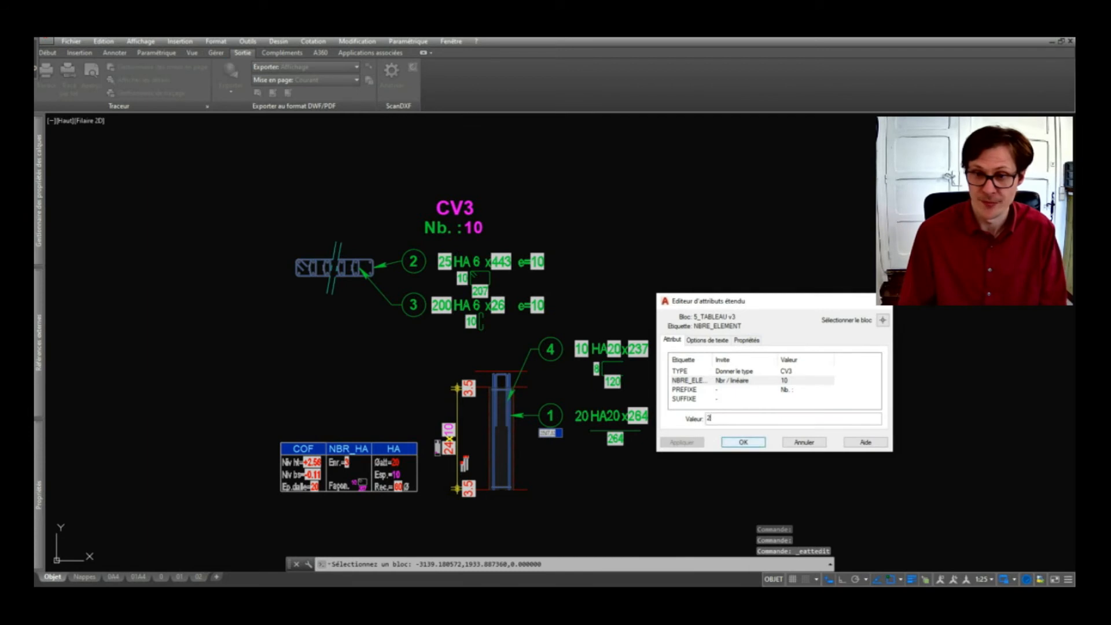
text(2)
click(744, 442)
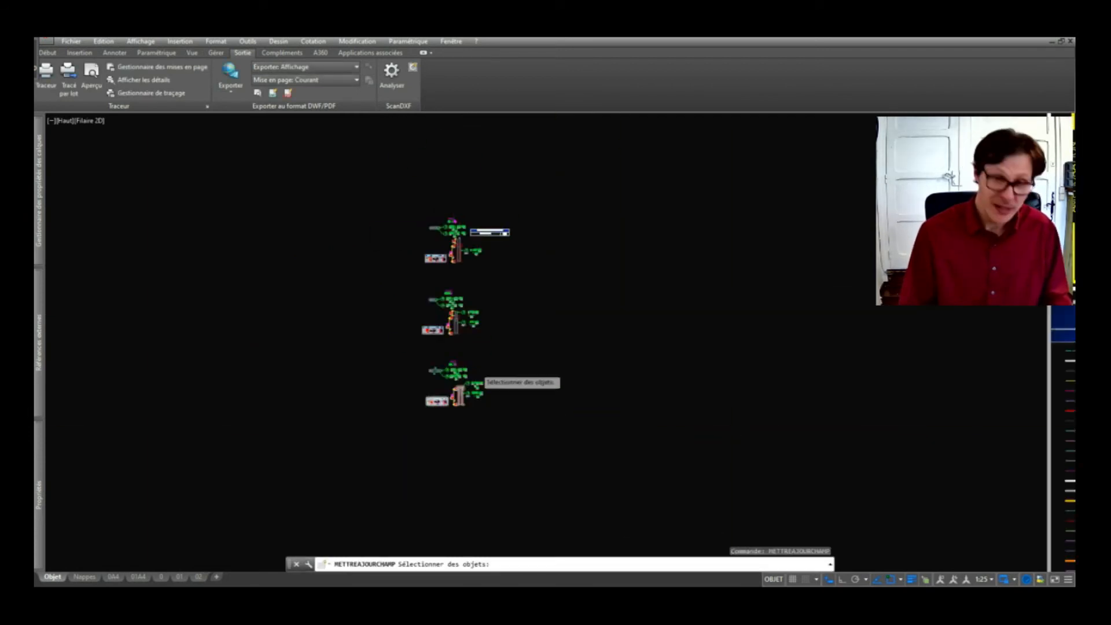
Update the fields of all three vertical ties together with METTREAJOURCHAMP
scroll(477, 369, down, 2)
click(544, 231)
click(403, 421)
key(Return)
Delete the old rebar weight table beside the uppermost tie
scroll(469, 331, up, 2)
click(523, 228)
click(509, 269)
key(Delete)
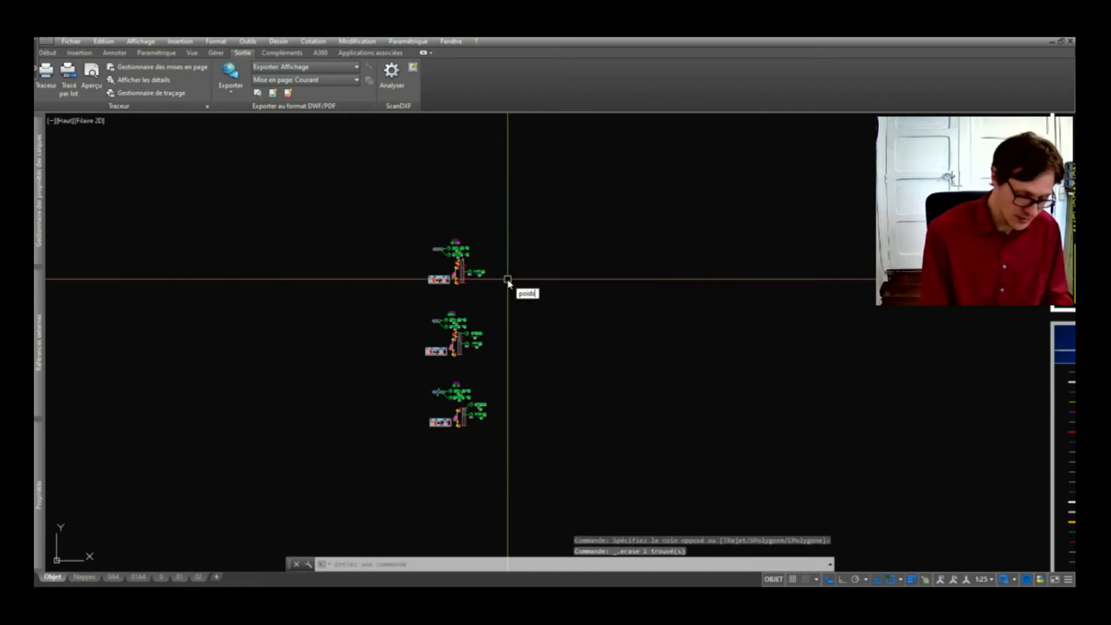
Run POIDS_ARMATURES on all three ties, count the POIDS_HA attribute, and insert the weight table below the lowest tie
key(Return)
click(336, 207)
click(581, 490)
key(Return)
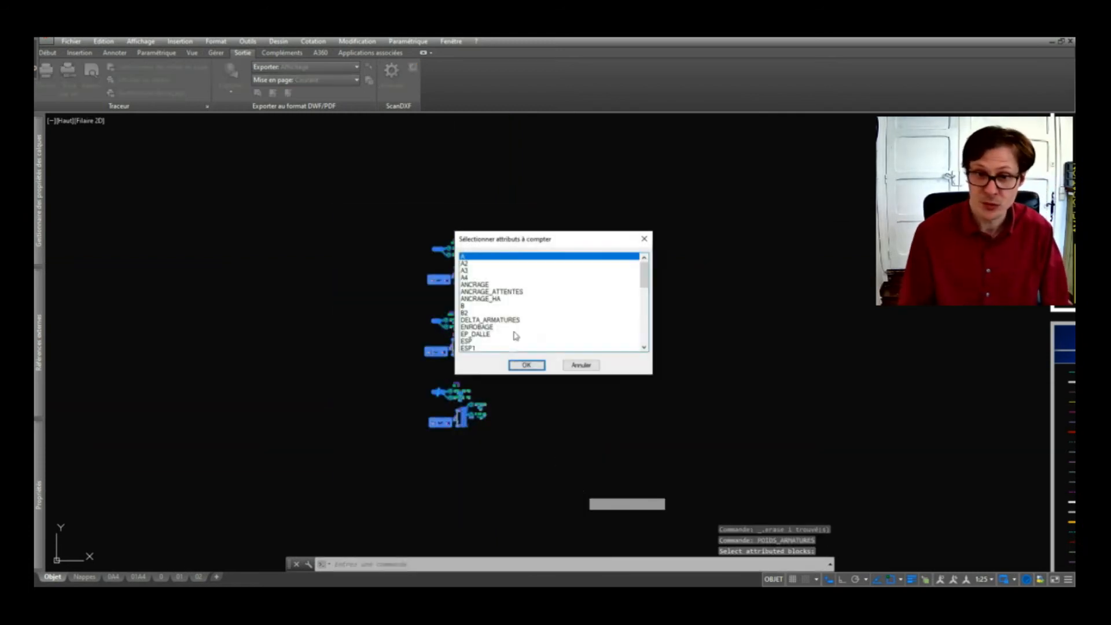
click(527, 365)
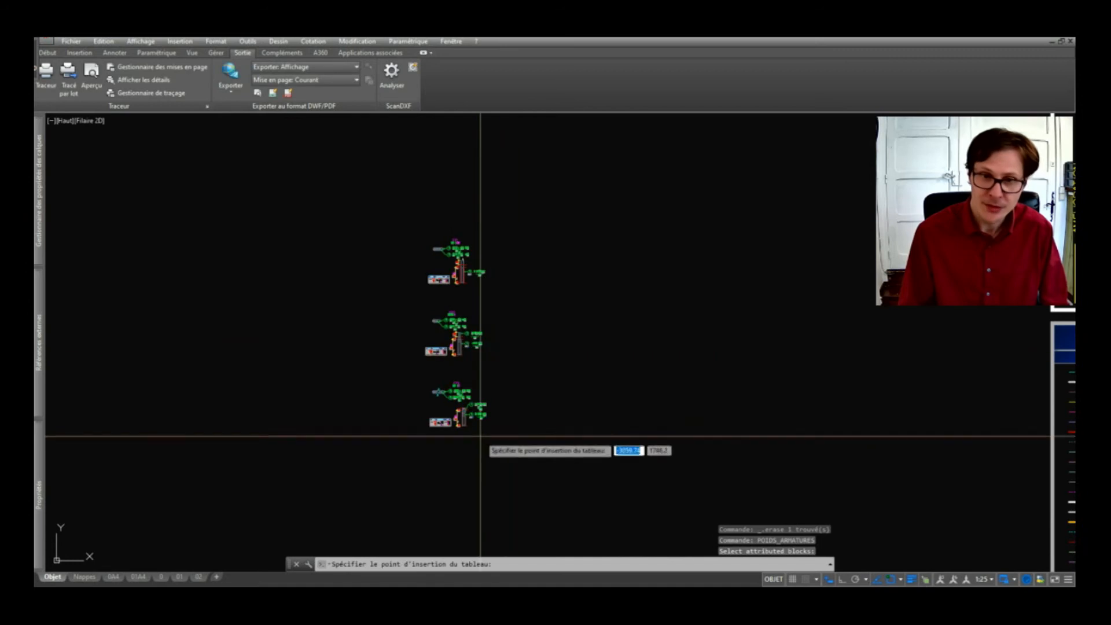
scroll(470, 454, up, 2)
click(471, 454)
scroll(526, 478, up, 2)
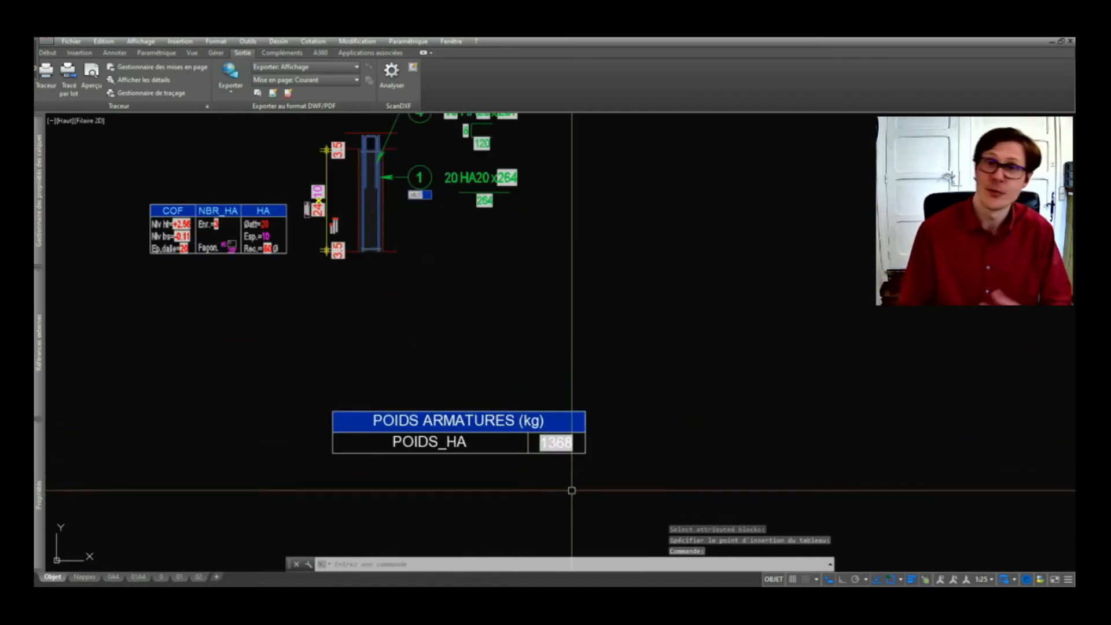
scroll(563, 481, down, 2)
scroll(379, 265, up, 3)
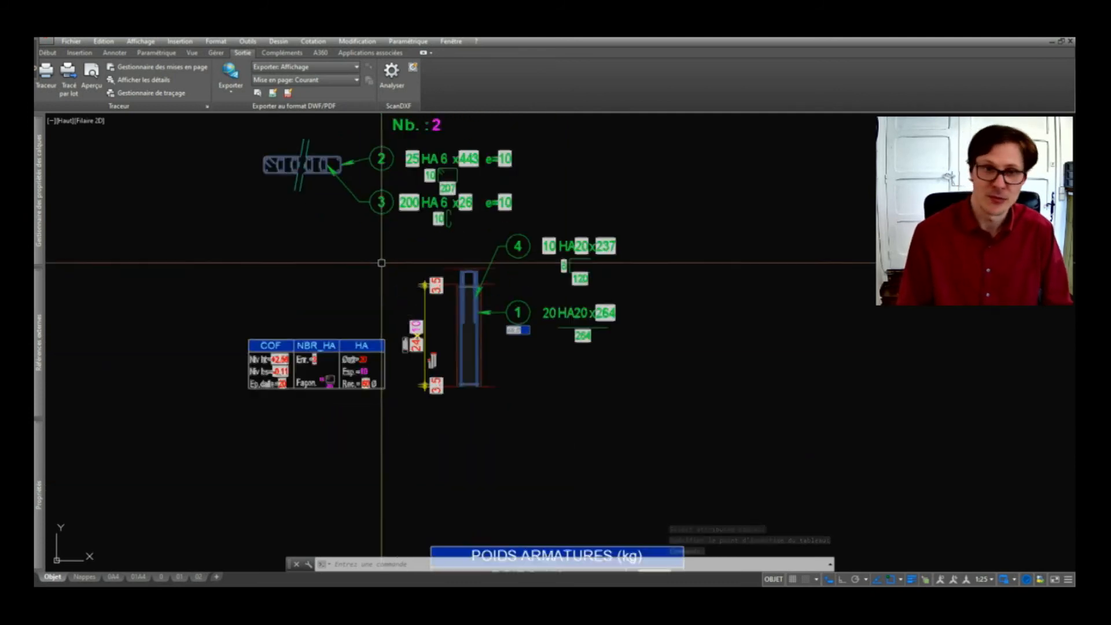
scroll(400, 289, down, 1)
click(434, 309)
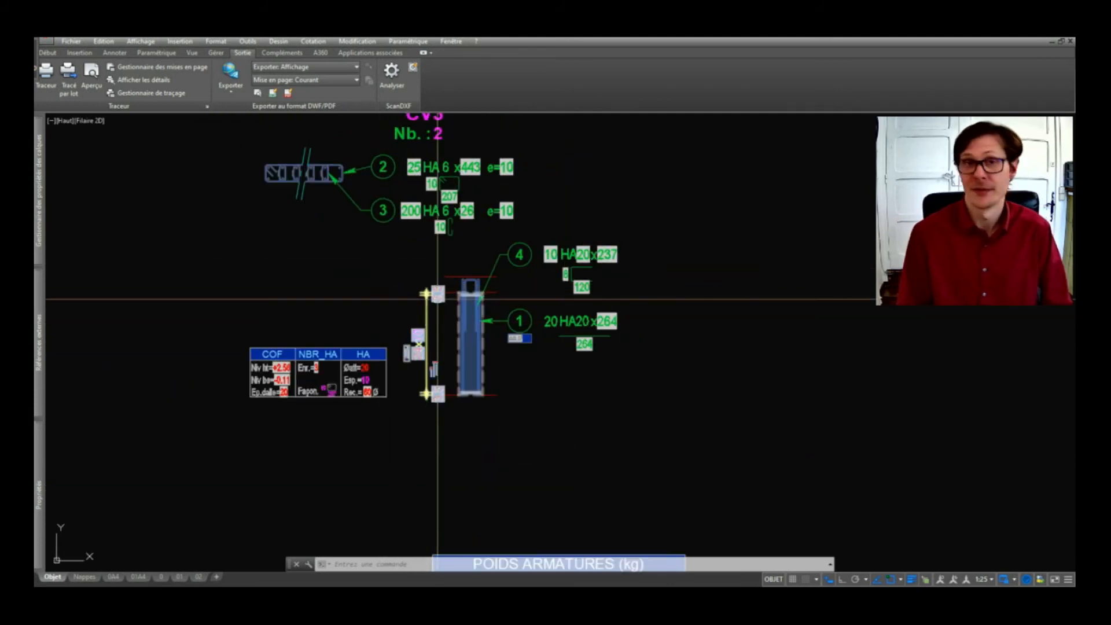
middle_drag(437, 295, 449, 325)
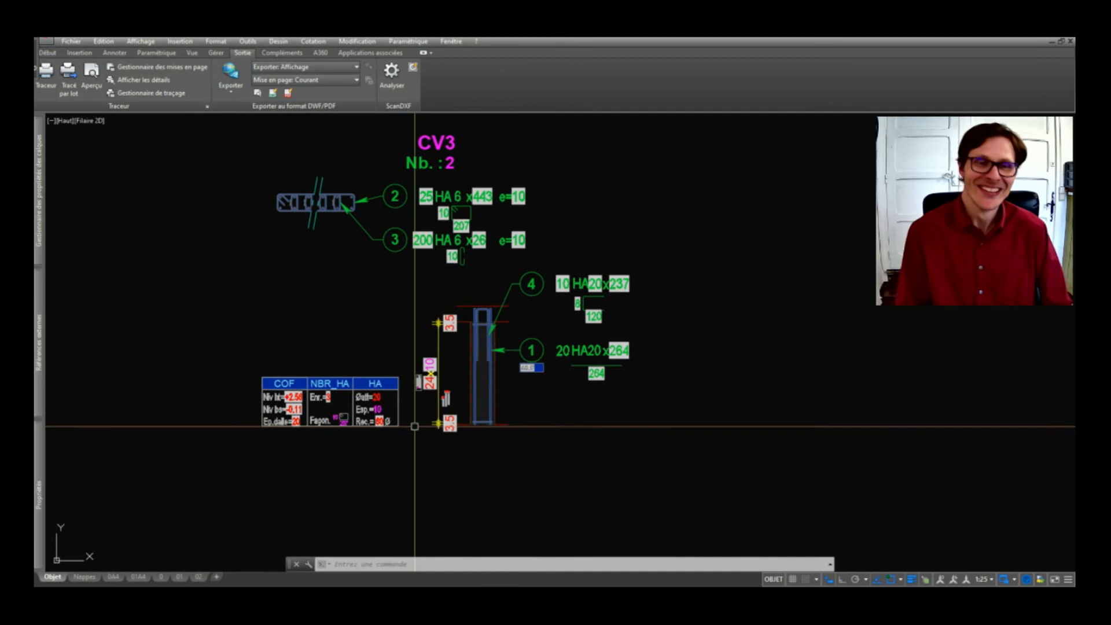
Try the "3 espacements" option for the bar spacing on the CV3 elevation and undo it
middle_drag(409, 372, 408, 385)
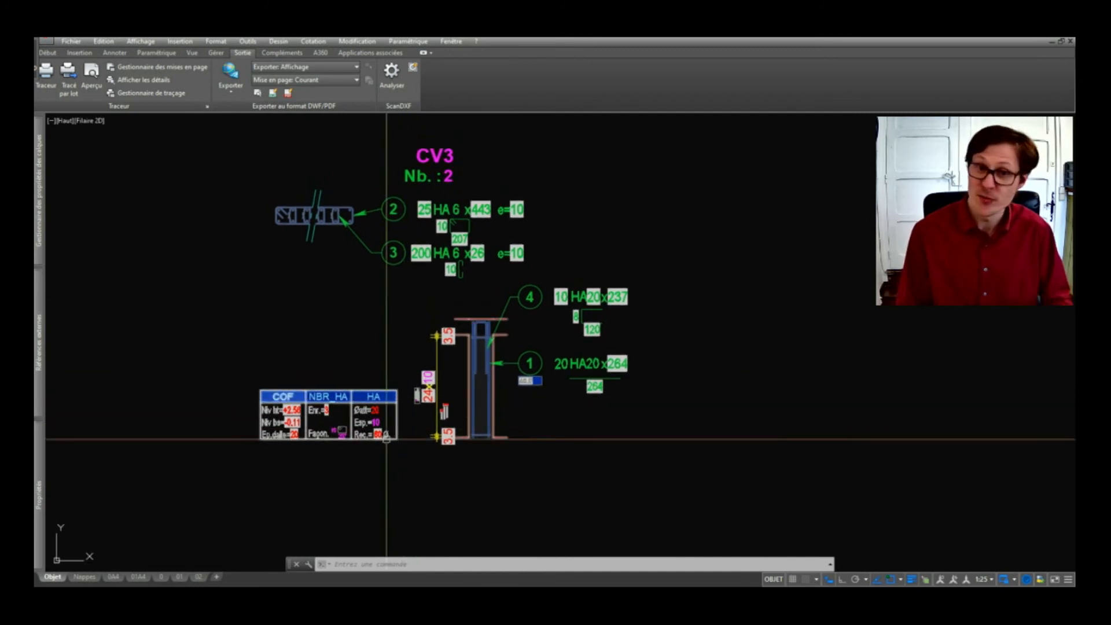
middle_drag(395, 343, 372, 384)
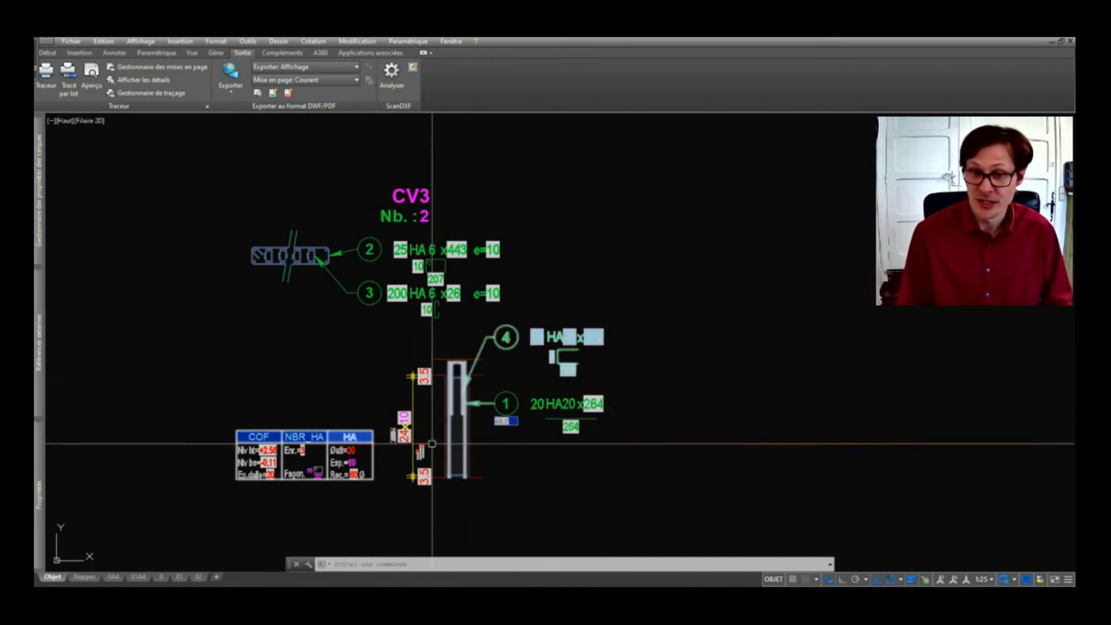
click(412, 441)
scroll(426, 438, up, 2)
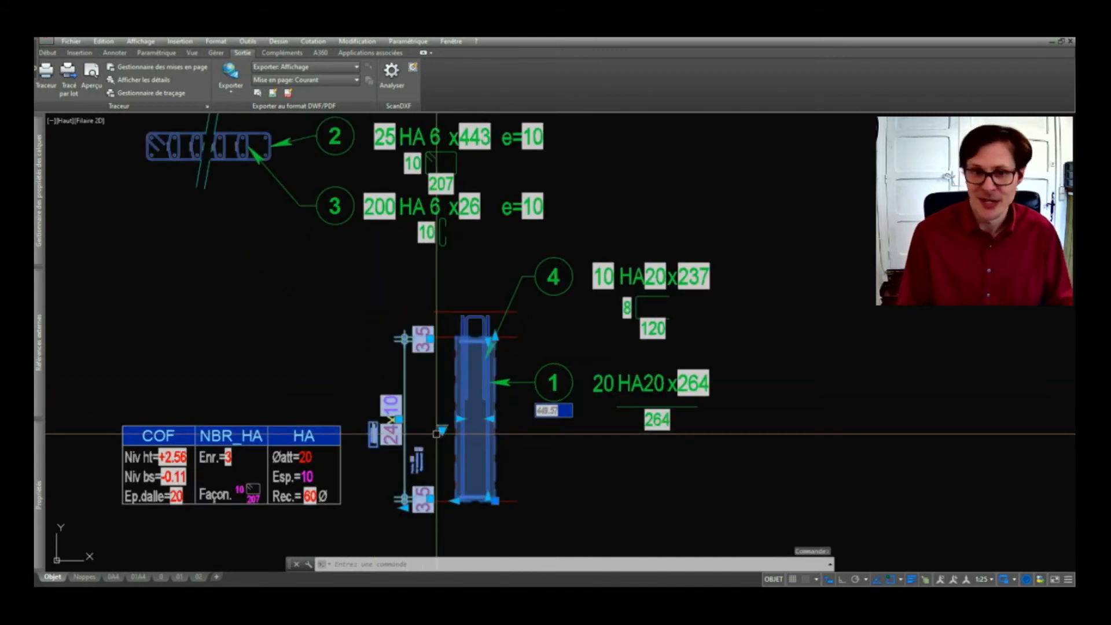
click(442, 429)
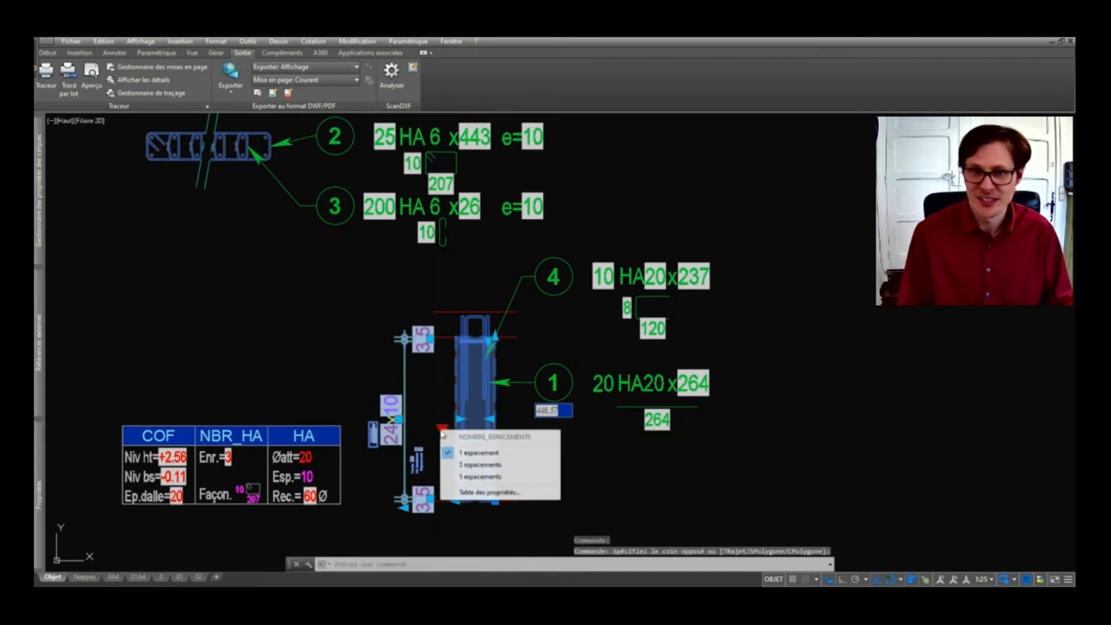
click(505, 465)
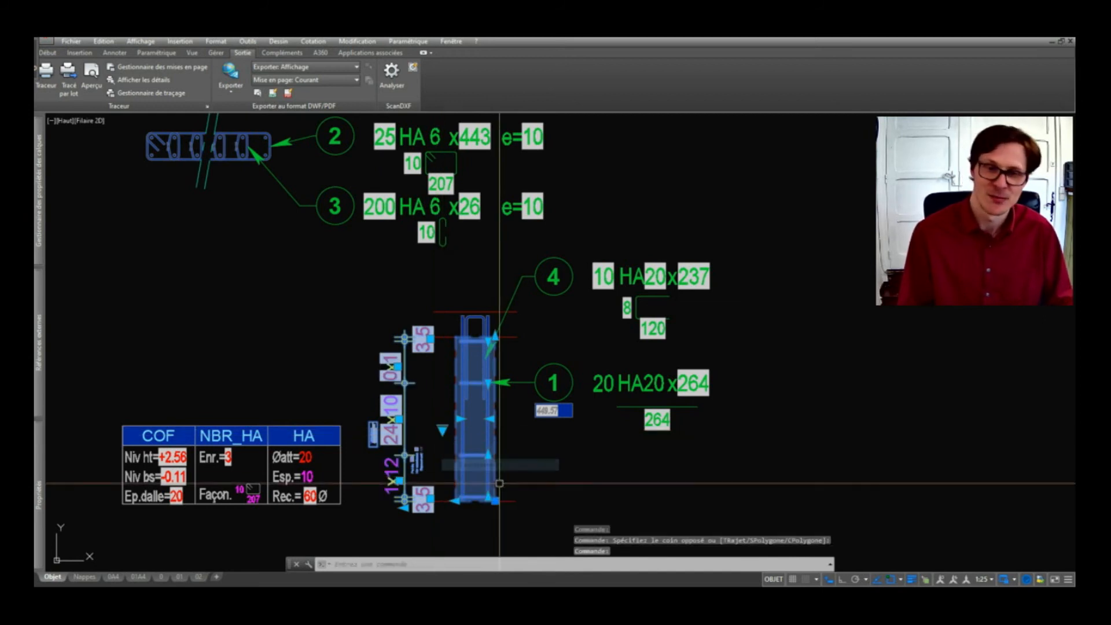
key(Escape)
key(ctrl+z)
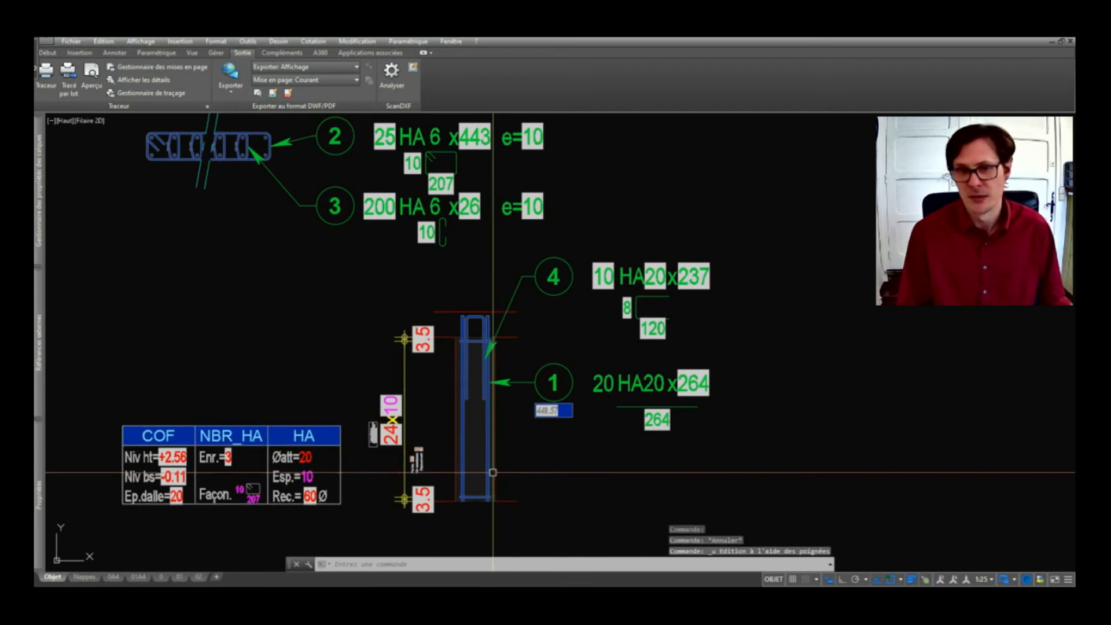
Examine the COF, NBR_HA and HA parameter table of CV3 alongside its elevation and bar annotations
scroll(315, 474, up, 2)
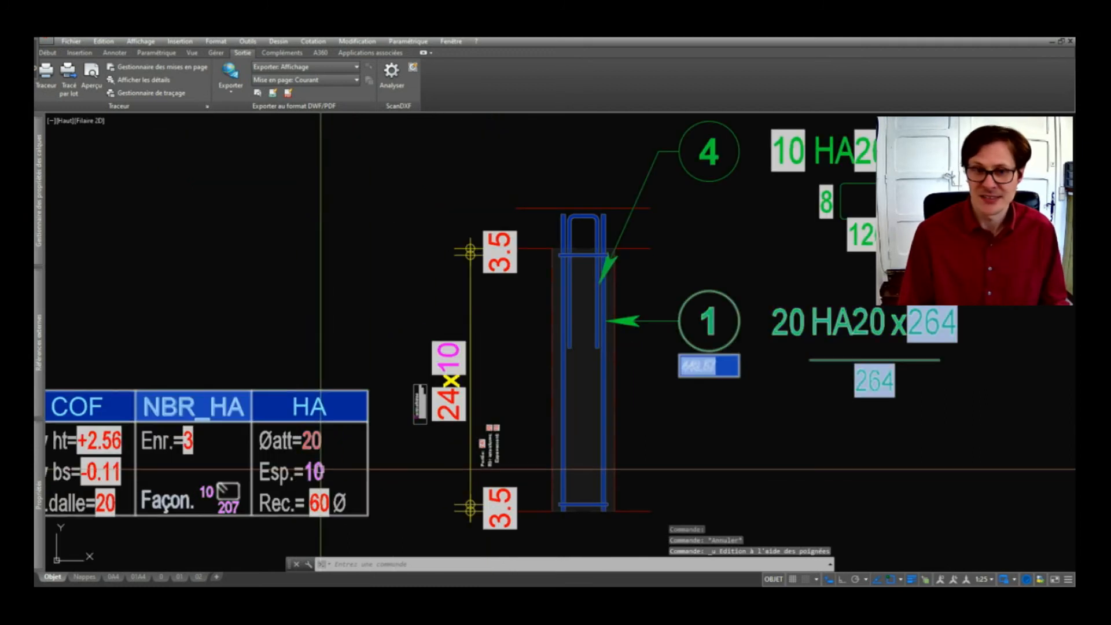
middle_drag(320, 470, 398, 395)
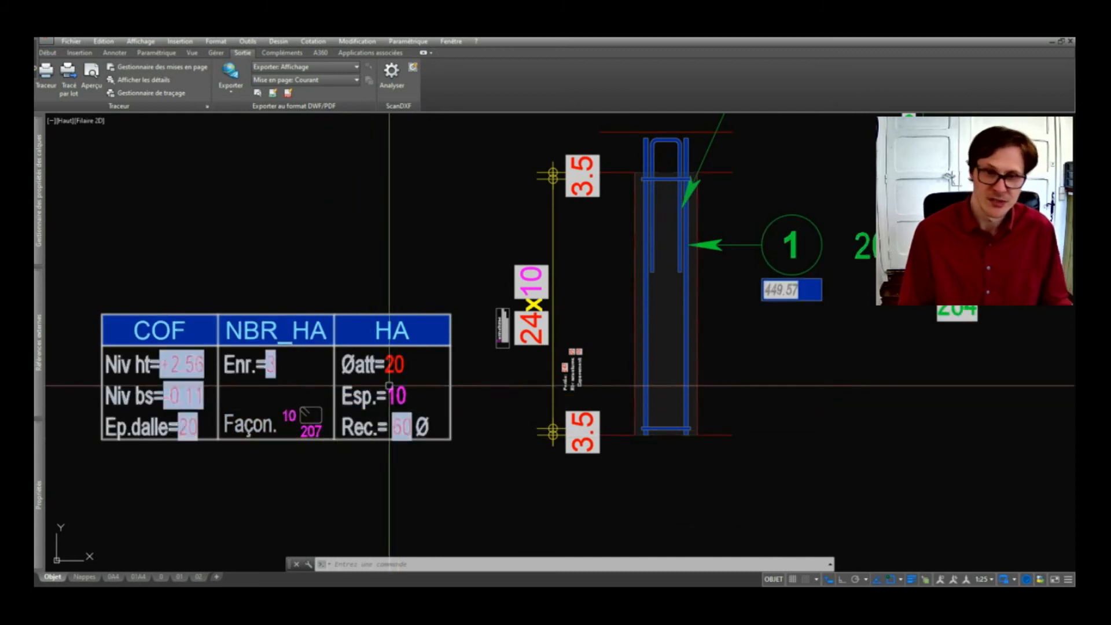
scroll(393, 402, down, 2)
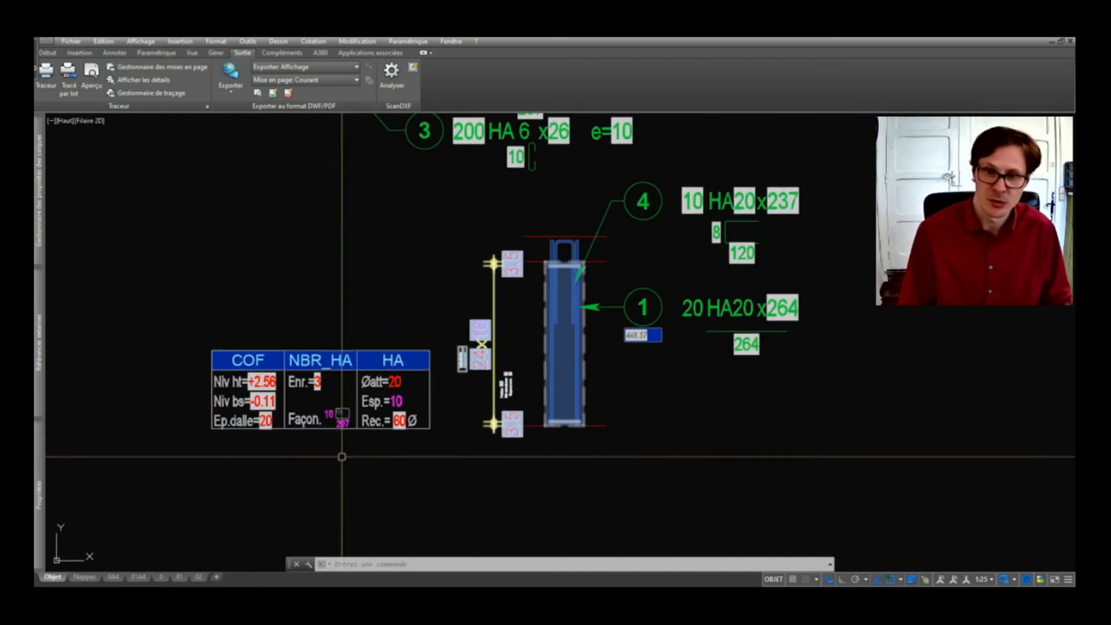
scroll(347, 428, up, 2)
scroll(350, 432, up, 2)
scroll(349, 434, down, 2)
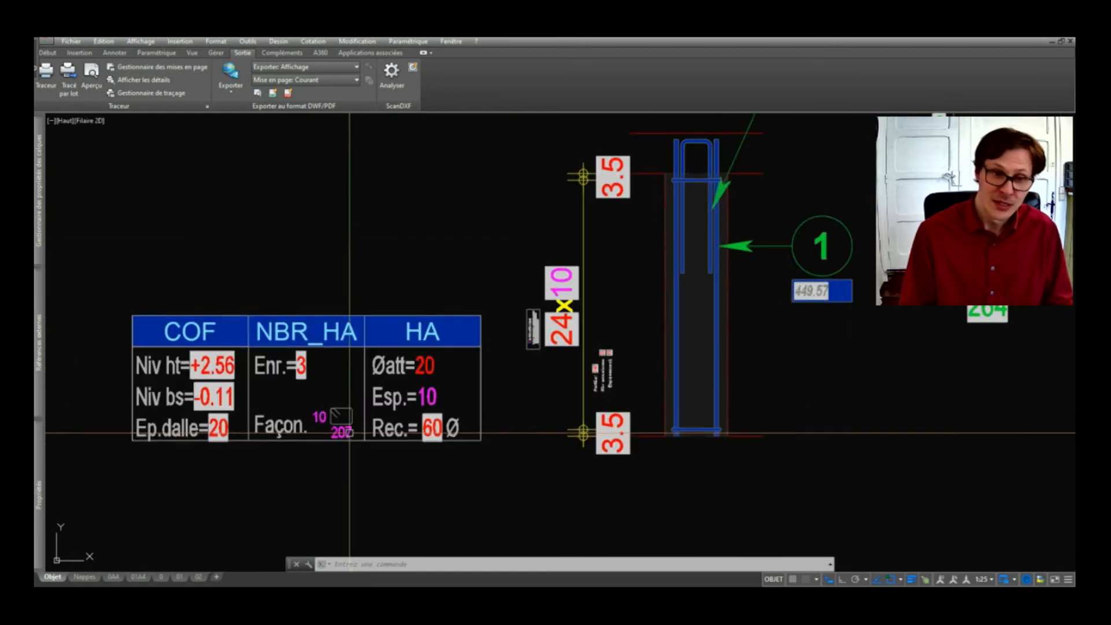
scroll(343, 438, down, 2)
middle_drag(555, 338, 566, 419)
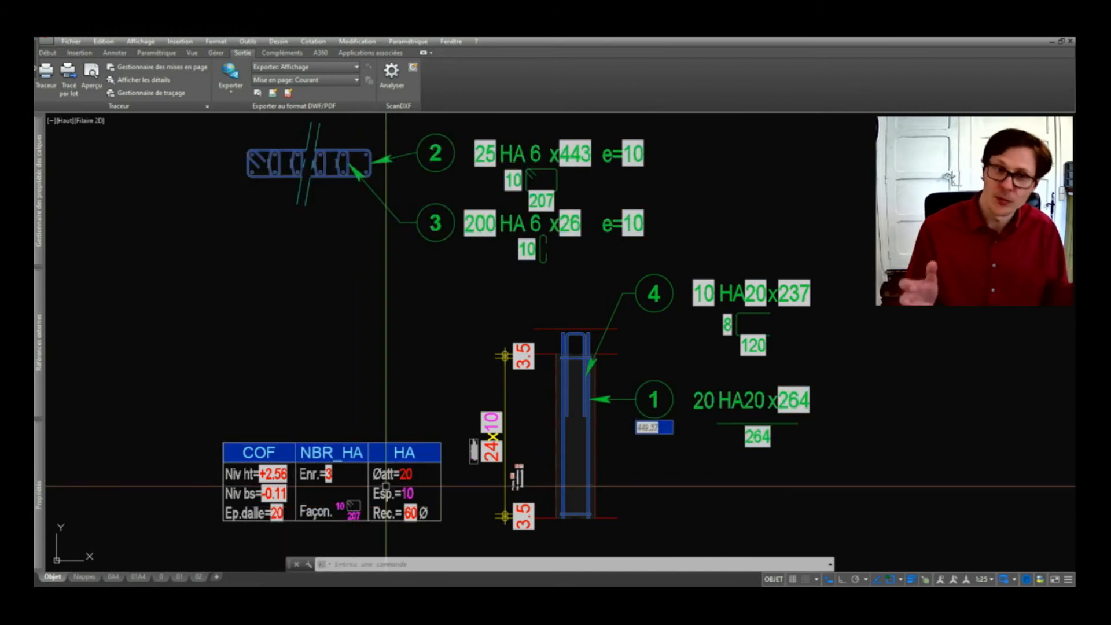
scroll(362, 509, up, 4)
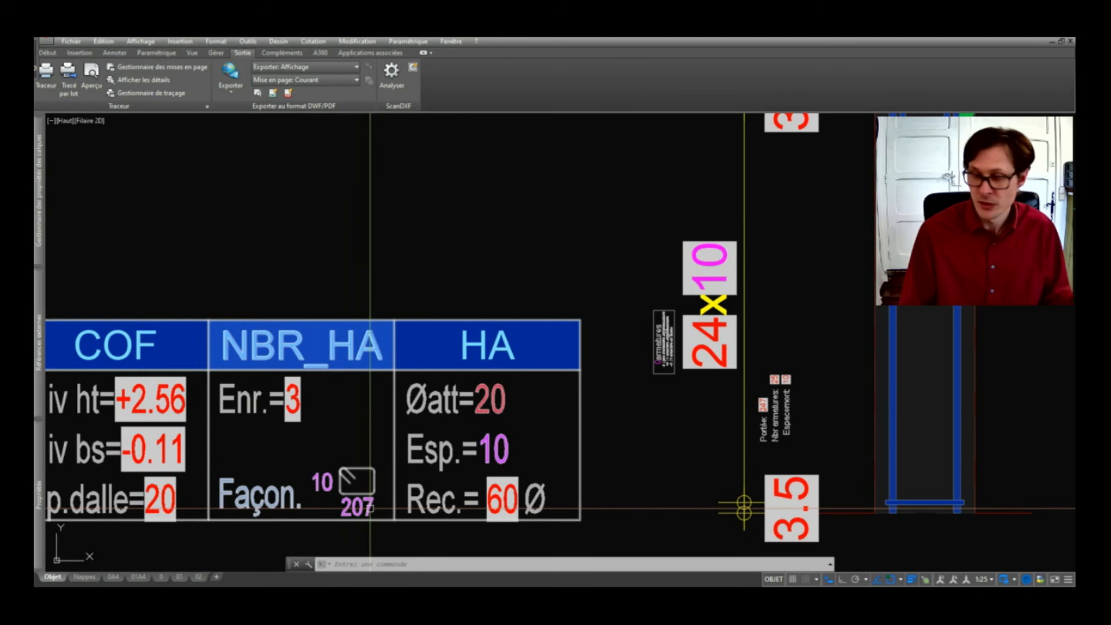
scroll(370, 510, down, 5)
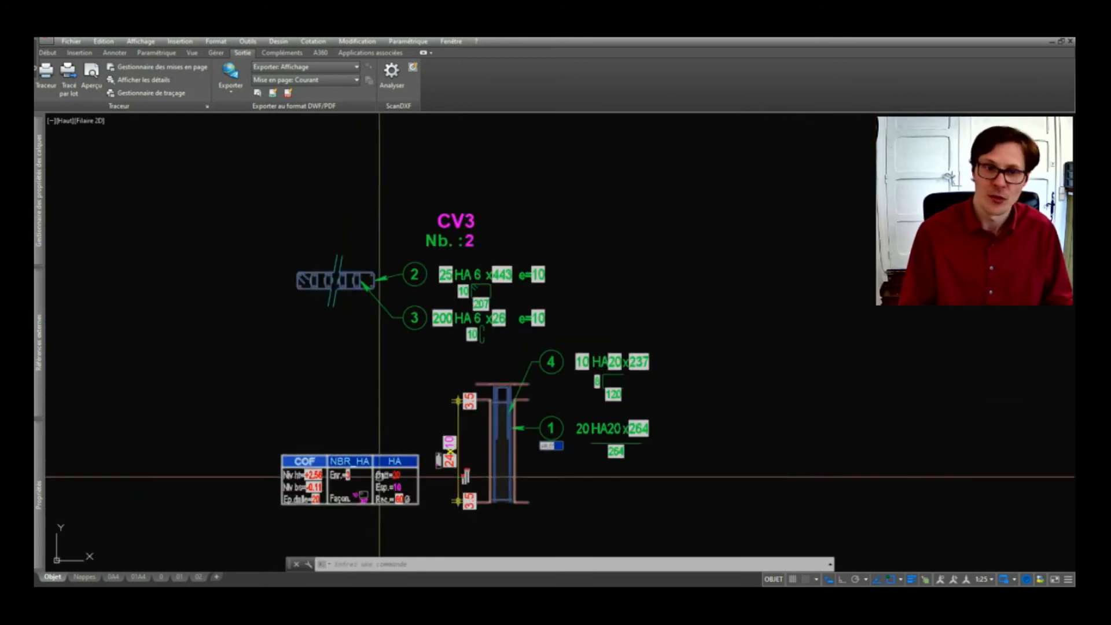
Copy the complete CV3 tie with its annotations and parameter table twice, once to the right and once to the left of the original
scroll(423, 271, down, 2)
click(297, 212)
click(625, 436)
text(co)
key(space)
click(516, 445)
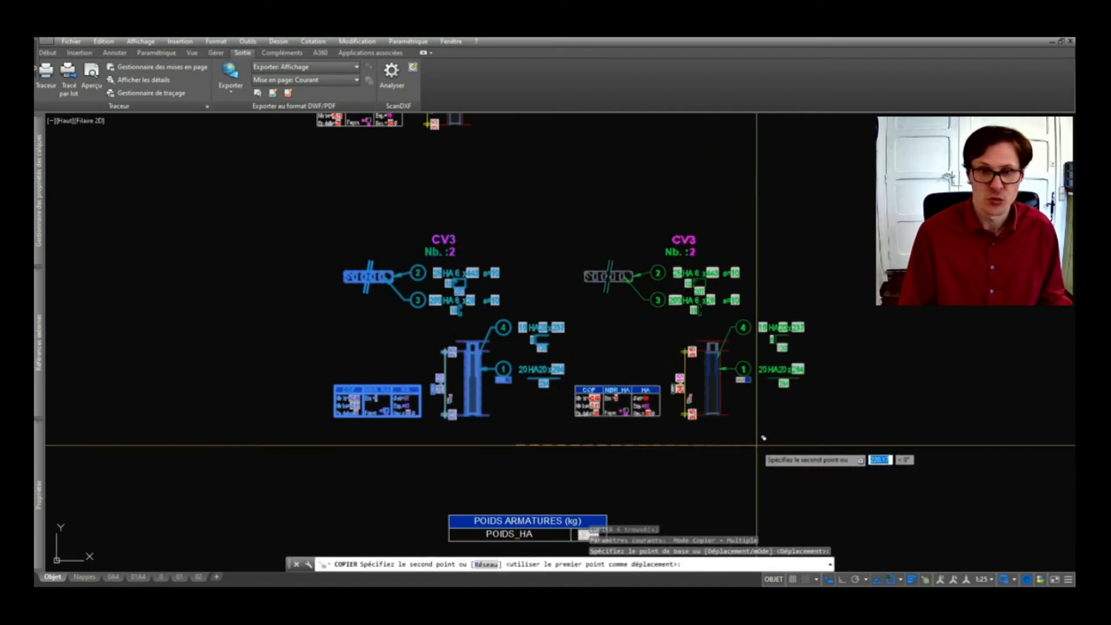
click(767, 443)
click(233, 451)
key(Return)
scroll(467, 397, down, 5)
scroll(467, 397, up, 4)
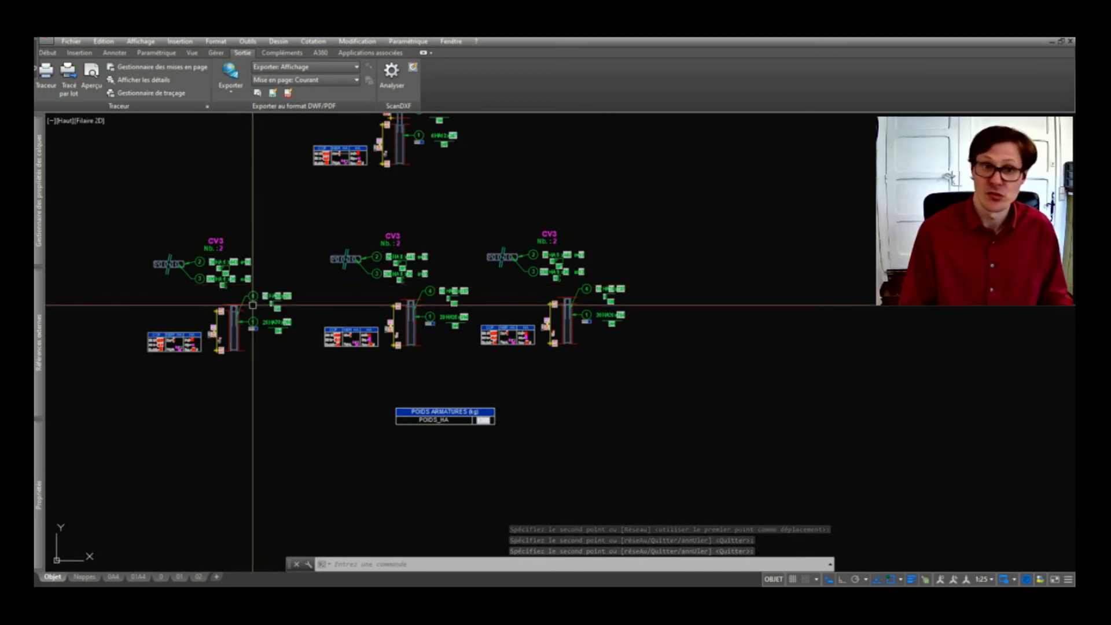
scroll(336, 336, down, 2)
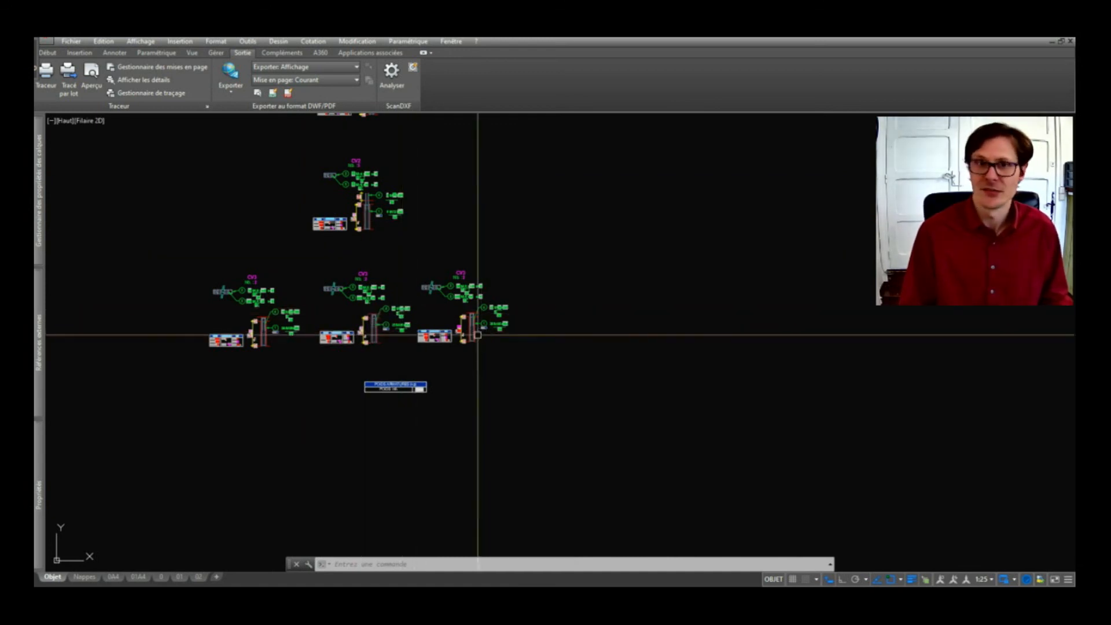
scroll(394, 336, up, 2)
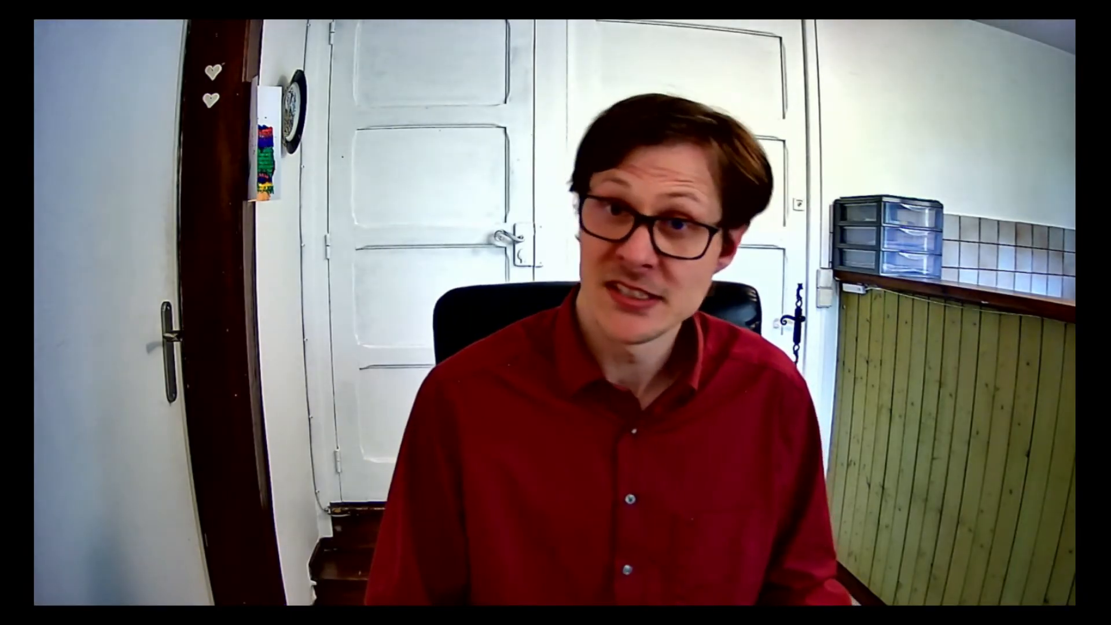